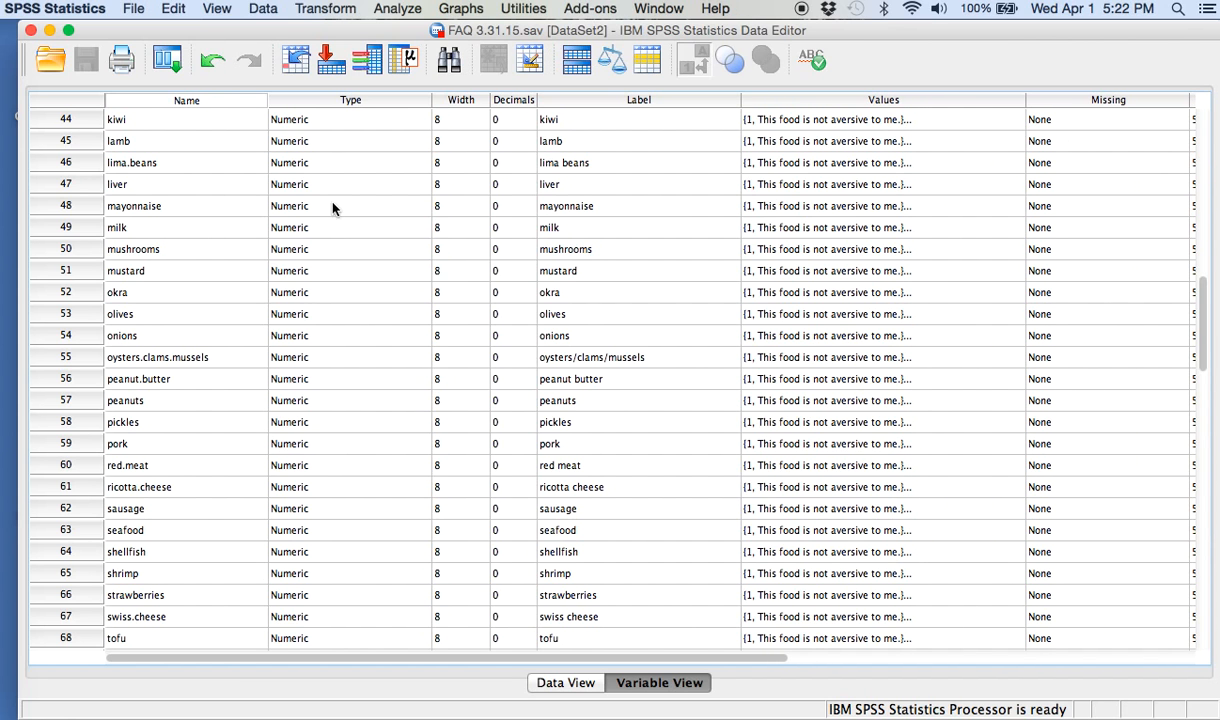
Step: Open the Reliability Analysis setup for the White creamy cheese scale
scroll(335, 205, "up", 5)
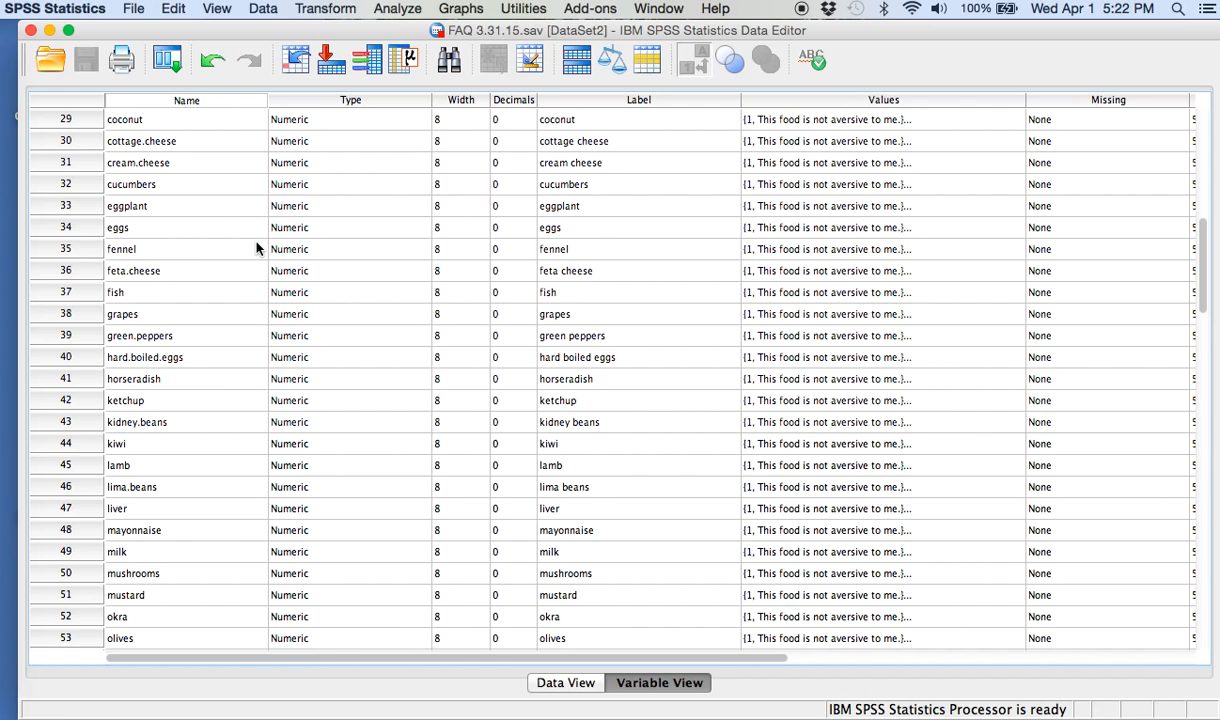
left_click(391, 12)
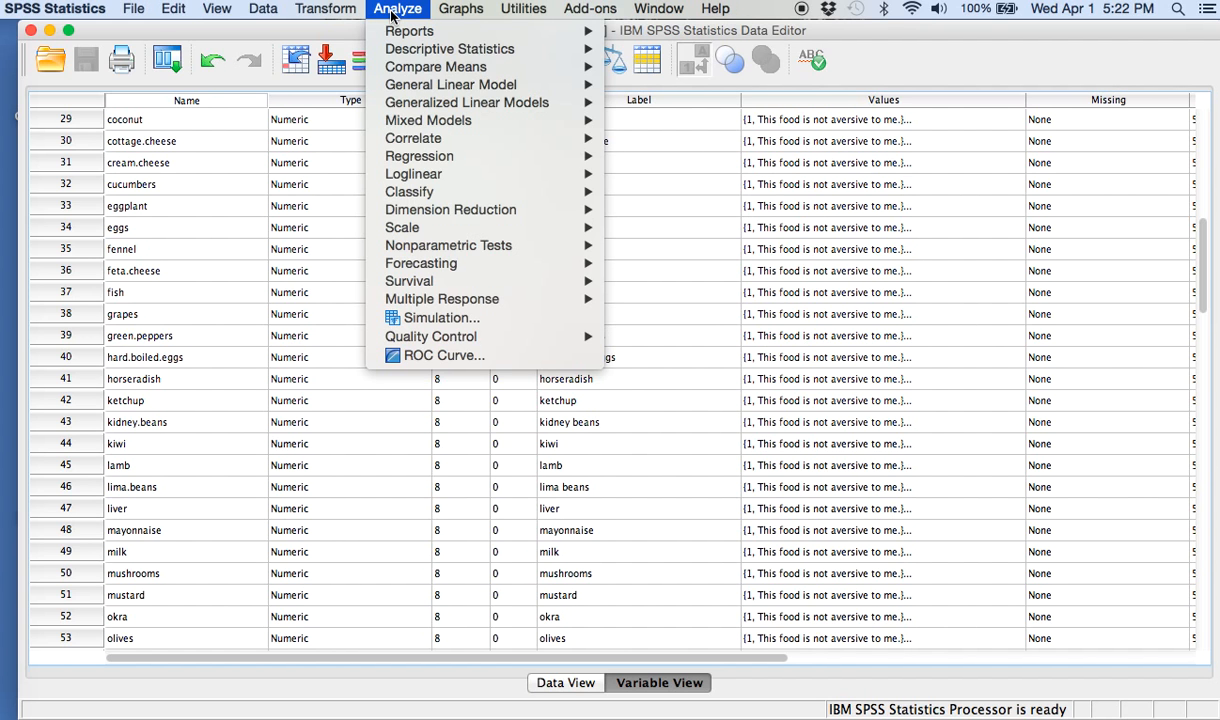
mouse_move(410, 225)
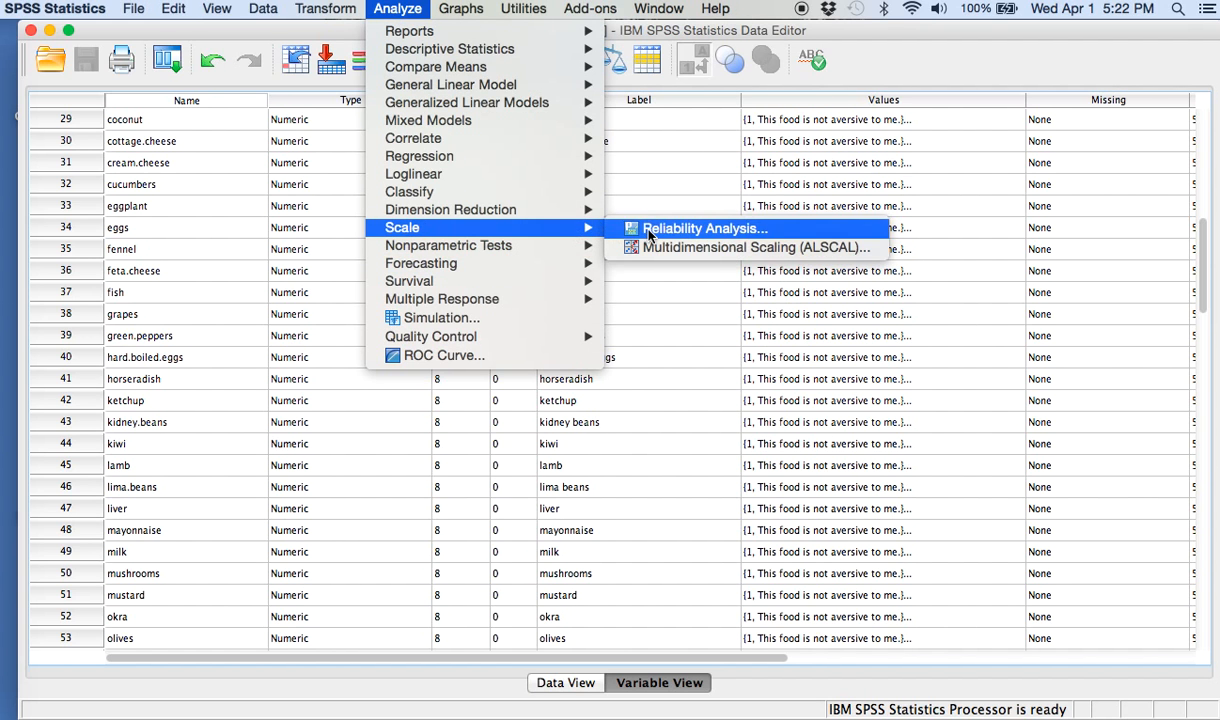
left_click(652, 232)
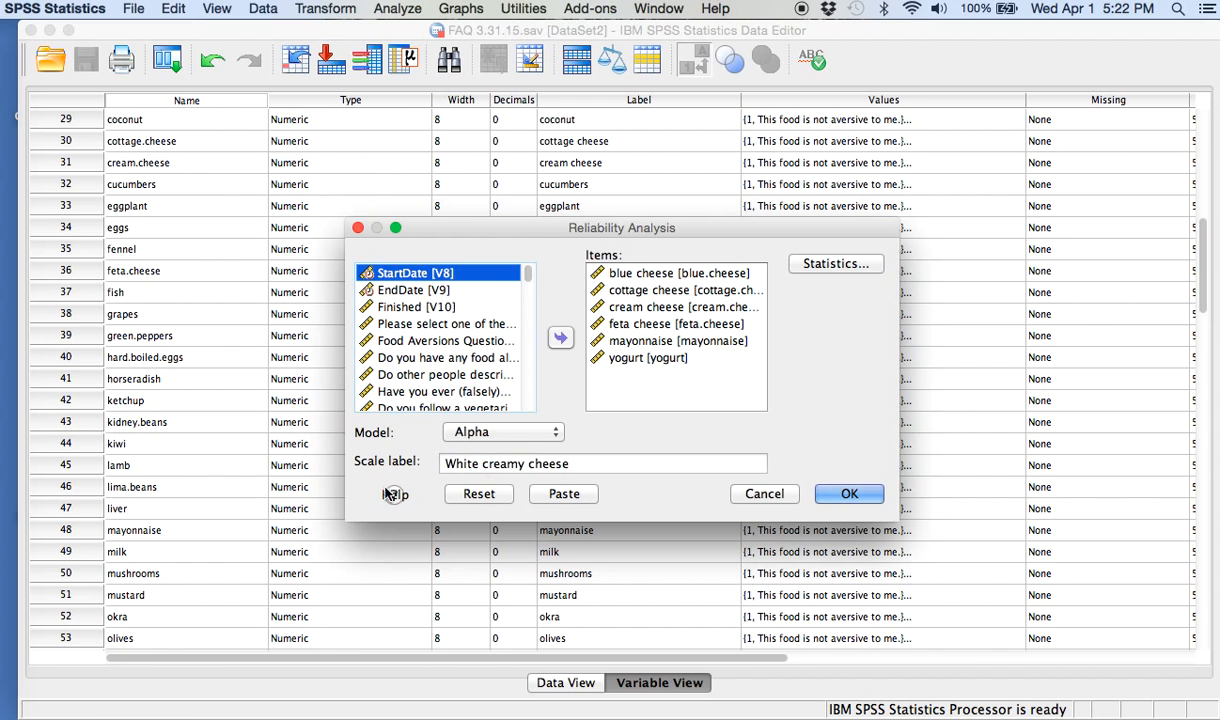
Step: Accept the item, scale and scale-if-item-deleted descriptives, paste the White creamy cheese reliability analysis as syntax, and run it
left_click(847, 263)
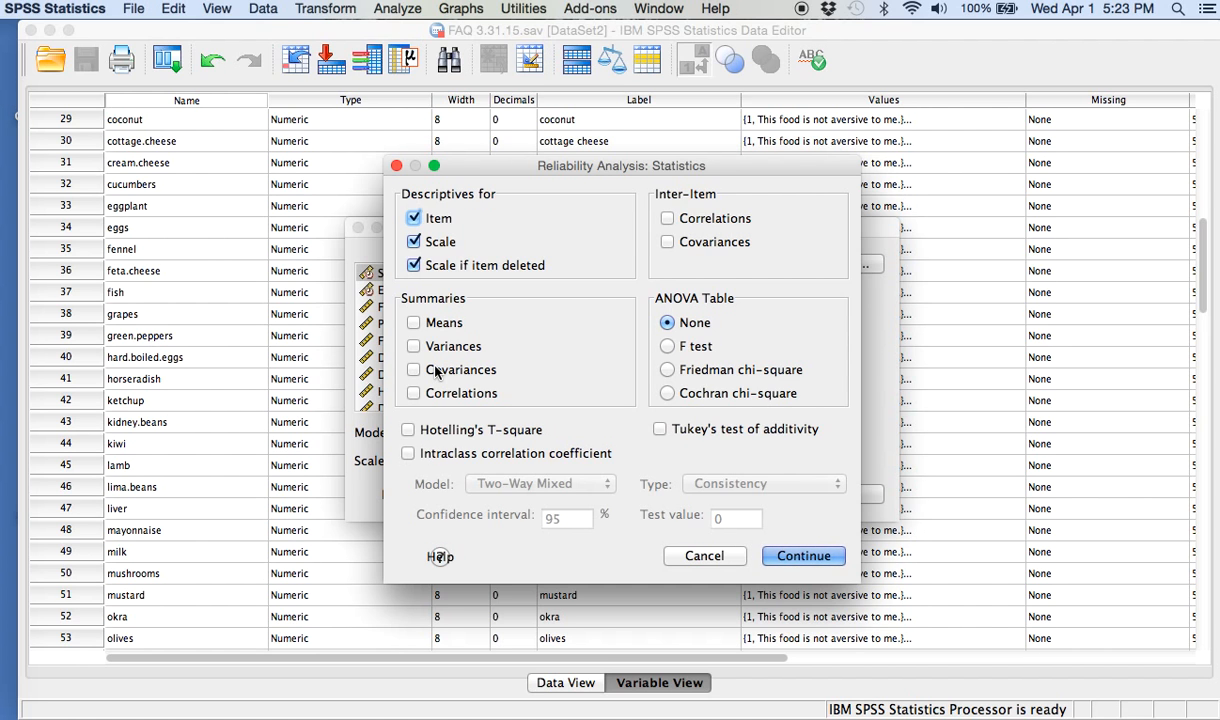
left_click(804, 555)
left_click(560, 491)
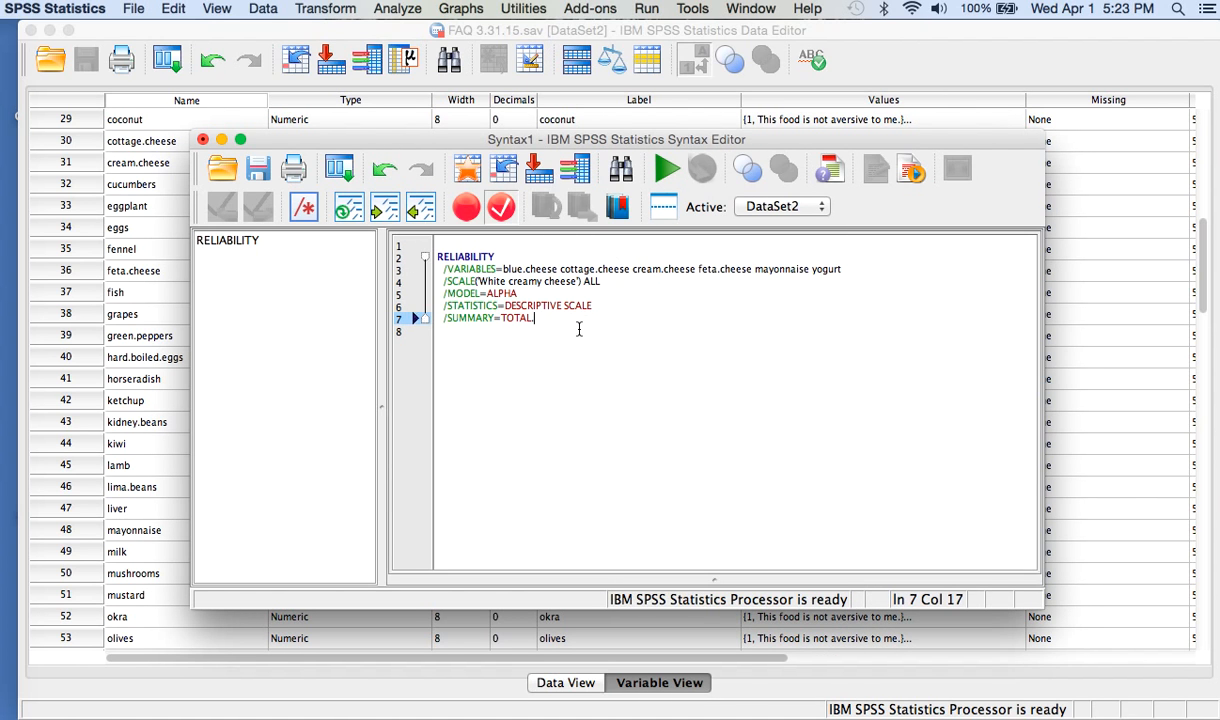
left_click_drag(578, 329, 370, 240)
left_click(666, 170)
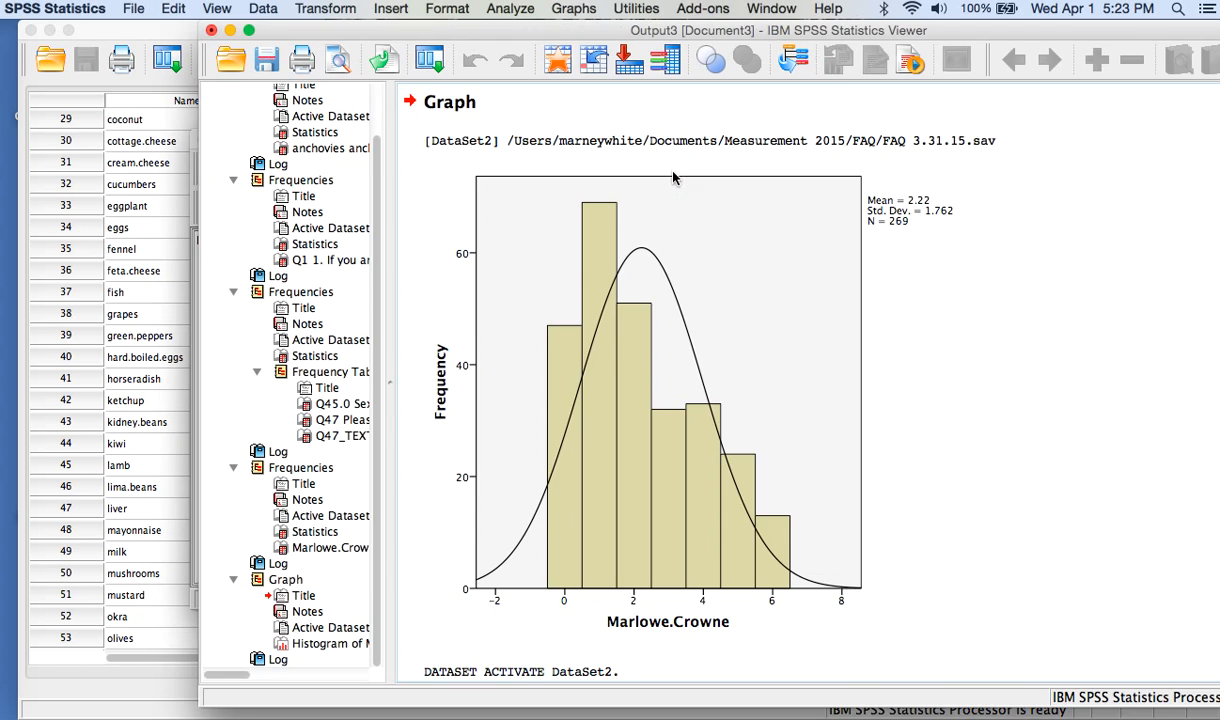
Step: Examine the White creamy cheese reliability output, comparing Cronbach's alpha with the alpha-if-item-deleted values in the item-total statistics
scroll(812, 440, "down", 4)
scroll(735, 441, "up", 3)
left_click(583, 245)
left_click(503, 385)
left_click(498, 374)
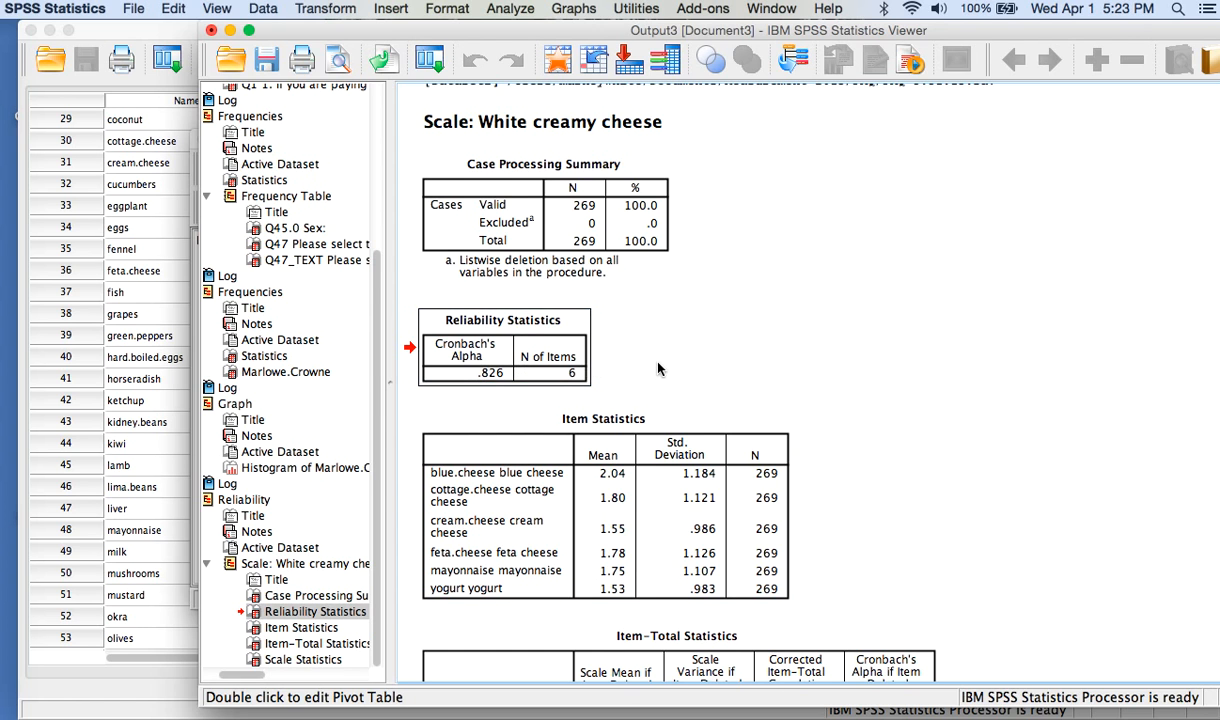
scroll(644, 344, "down", 5)
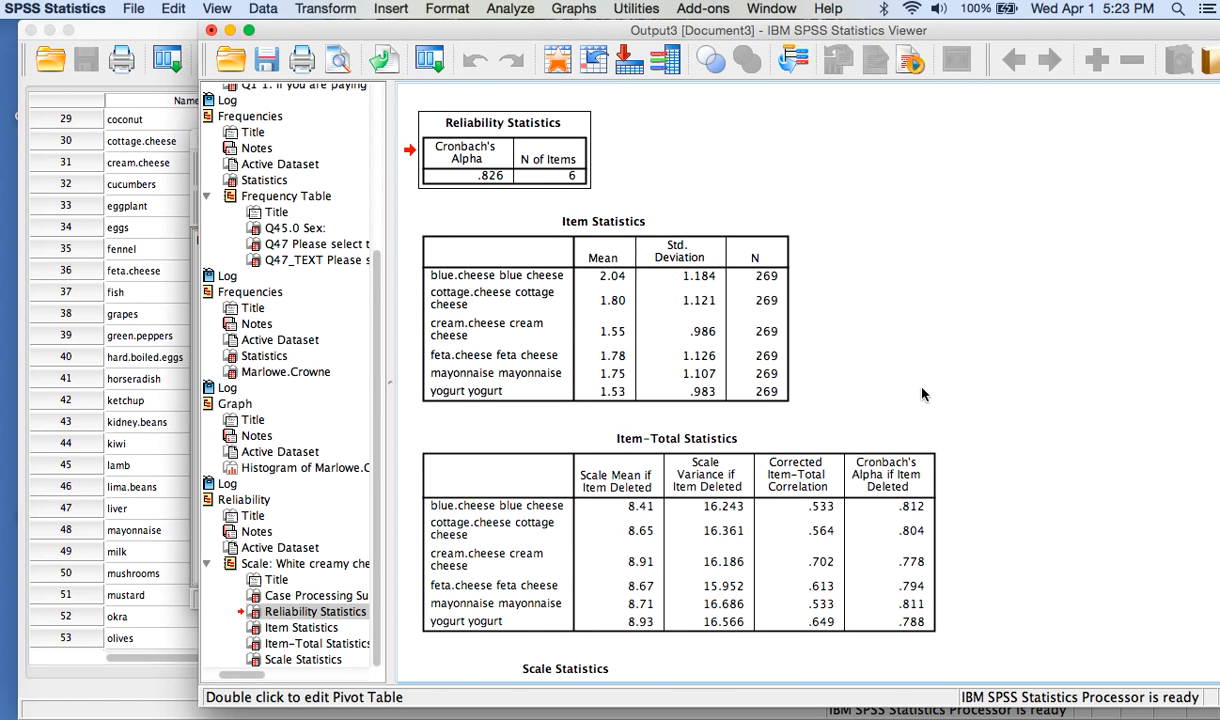
scroll(877, 367, "down", 1)
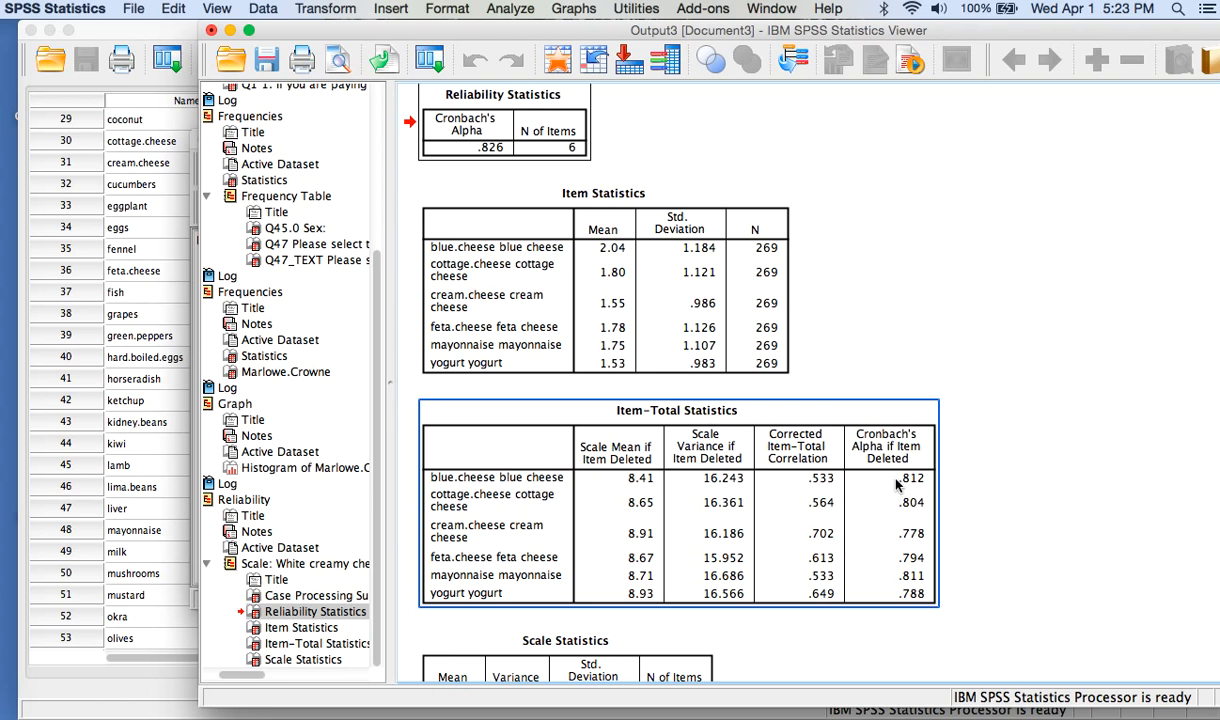
scroll(956, 538, "down", 3)
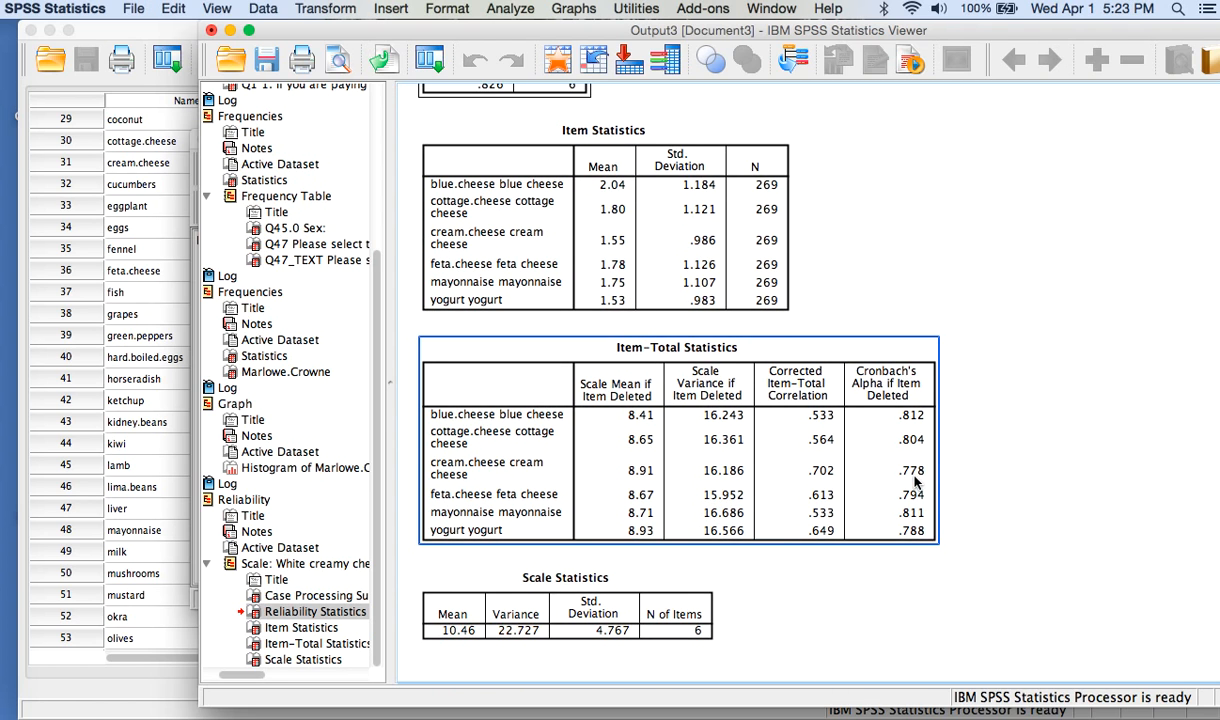
scroll(914, 483, "up", 10)
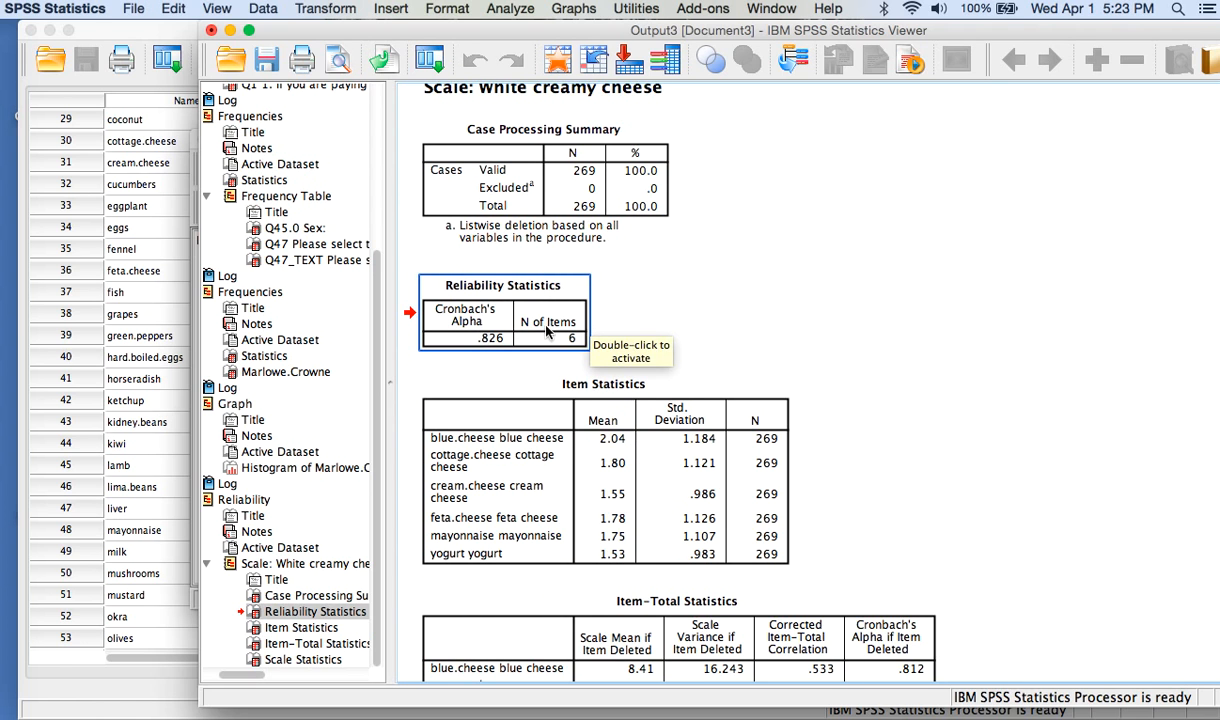
scroll(641, 178, "down", 9)
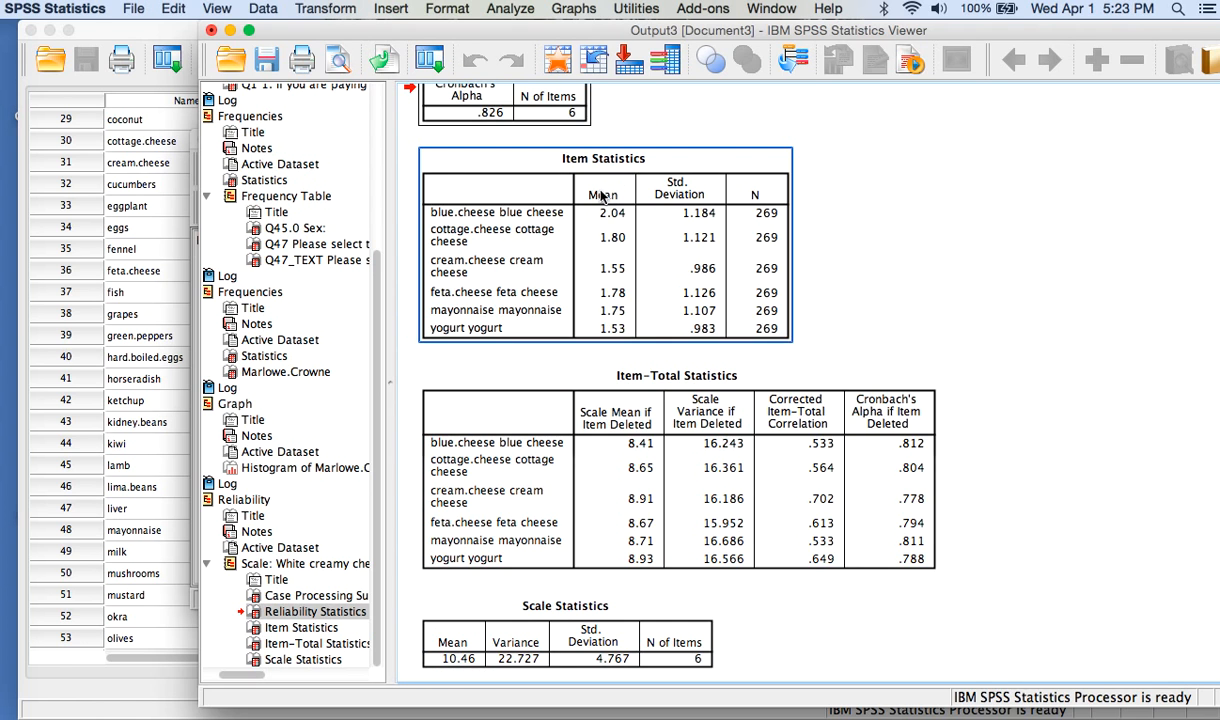
Step: Reopen Reliability Analysis and remove all the White creamy cheese variables from the analysis items
left_click(512, 9)
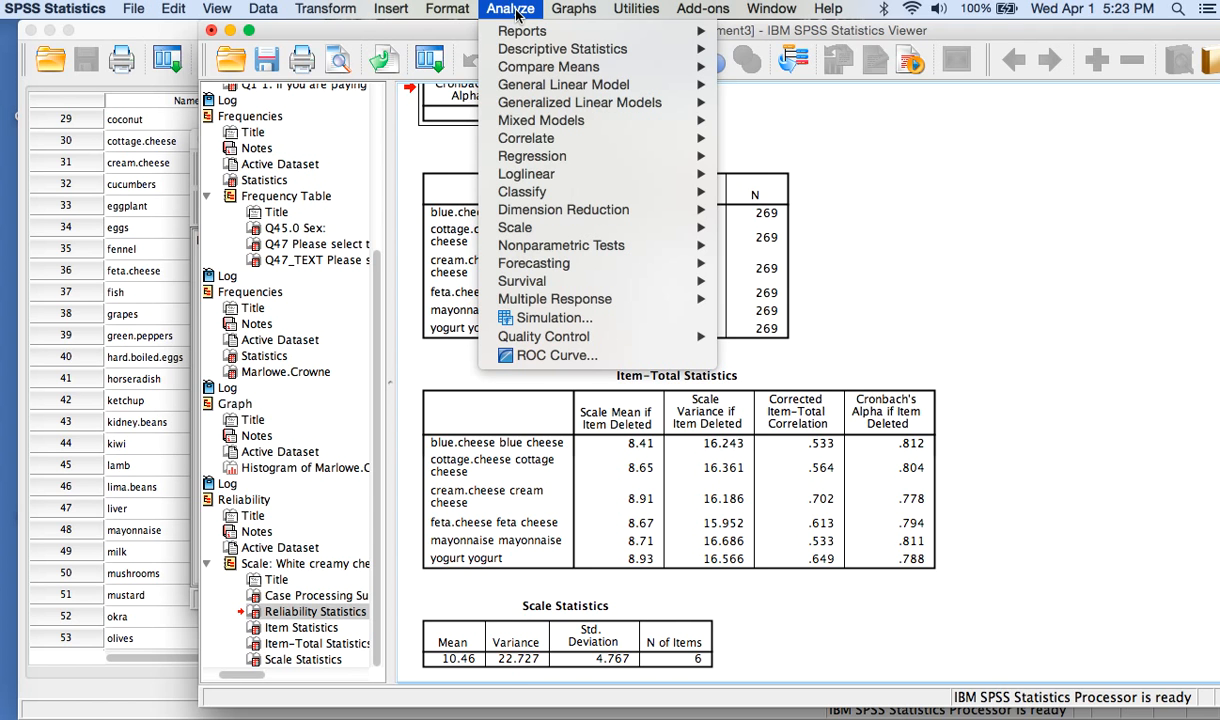
mouse_move(510, 230)
left_click(790, 228)
left_click(616, 273)
left_click(639, 358, "shift")
left_click(561, 338)
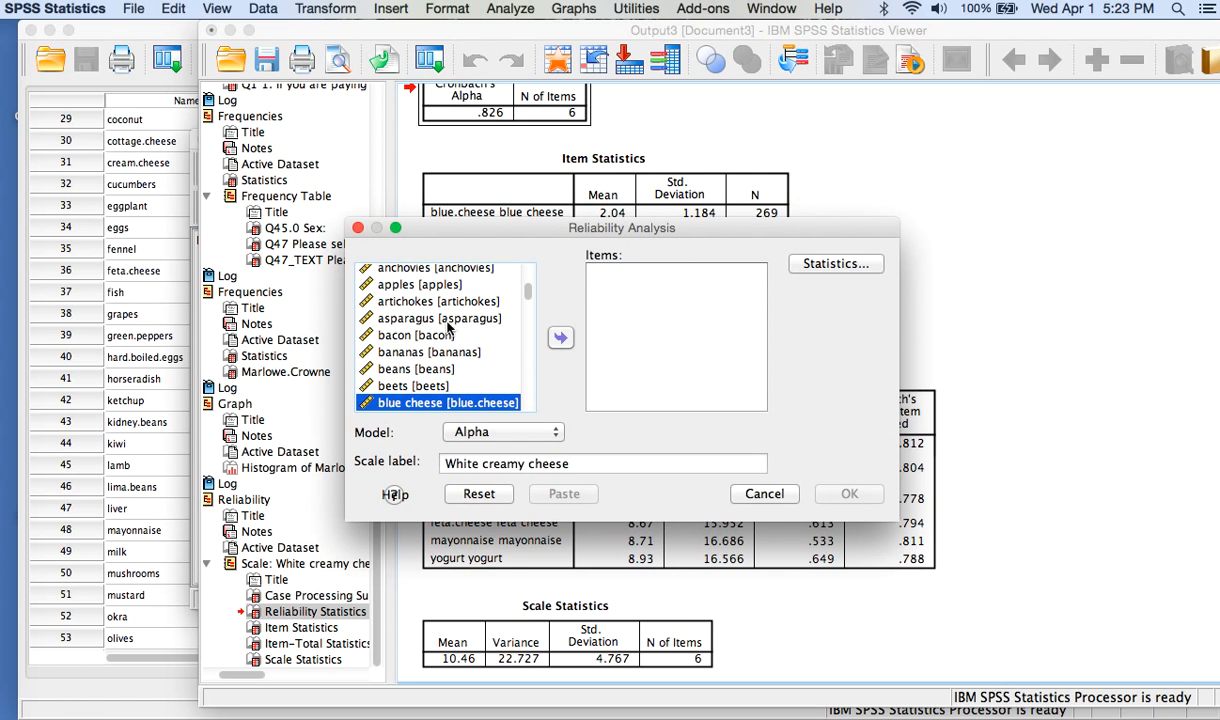
Step: Add the canned tuna variable to the emptied reliability analysis items
scroll(446, 322, "up", 2)
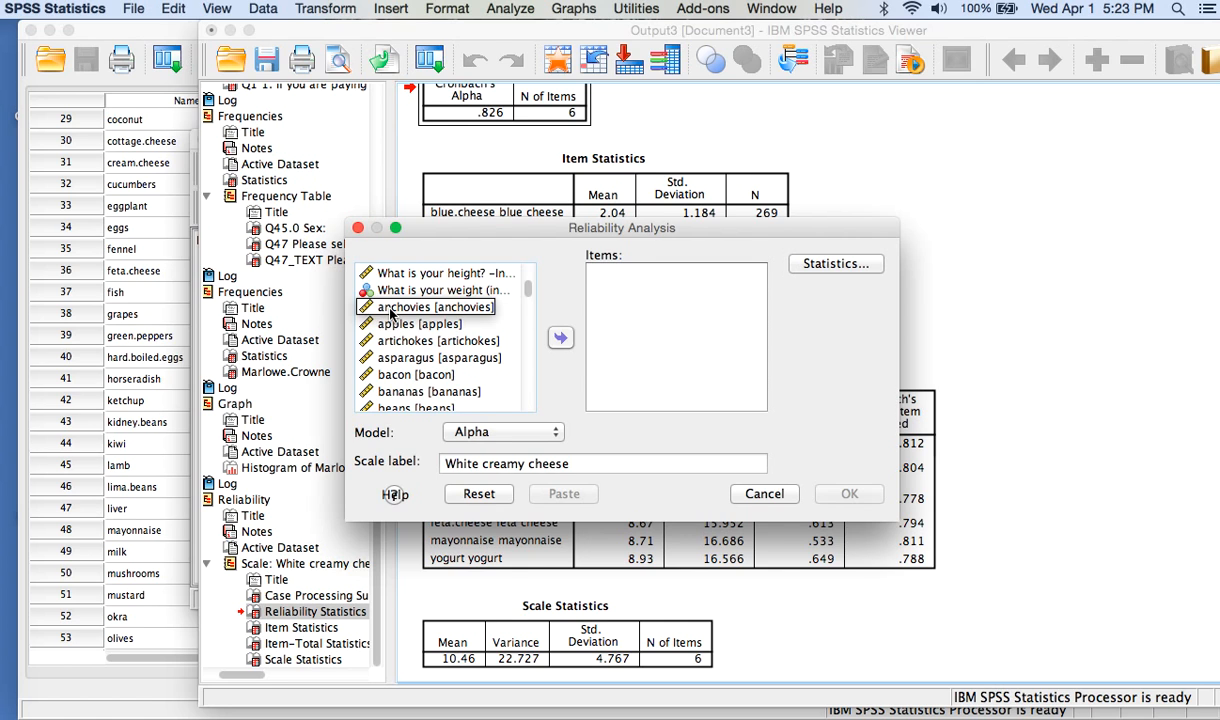
left_click(392, 310)
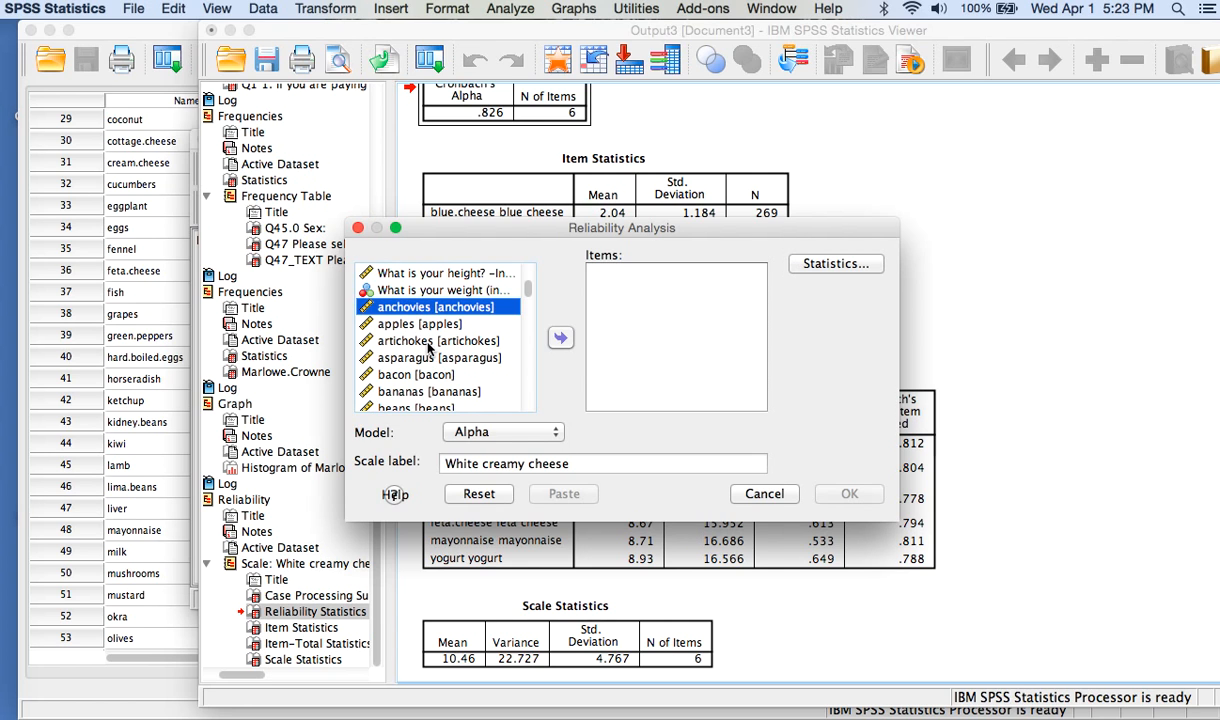
scroll(430, 345, "down", 2)
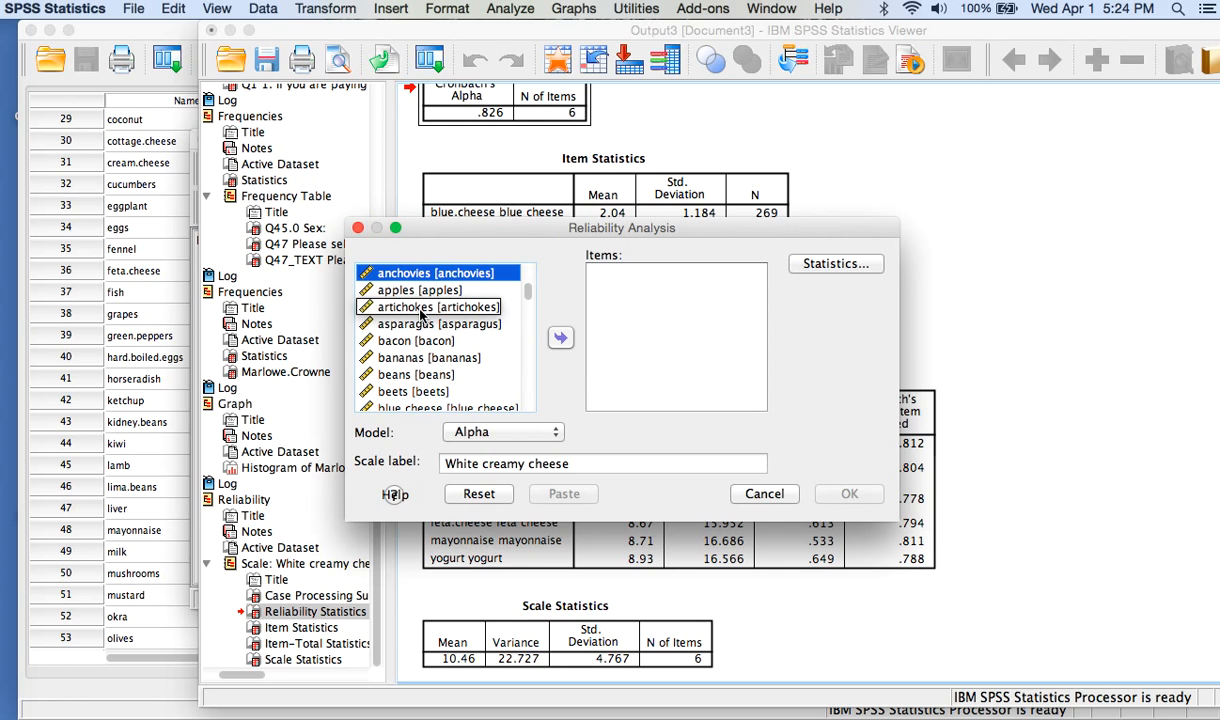
scroll(435, 380, "down", 1)
scroll(437, 385, "down", 4)
left_click(432, 375)
left_click(560, 337)
Step: Add anchovies to the reliability items, then remove and re-add canned tuna so that it follows anchovies
scroll(462, 370, "down", 2)
scroll(455, 360, "down", 1)
scroll(446, 347, "up", 6)
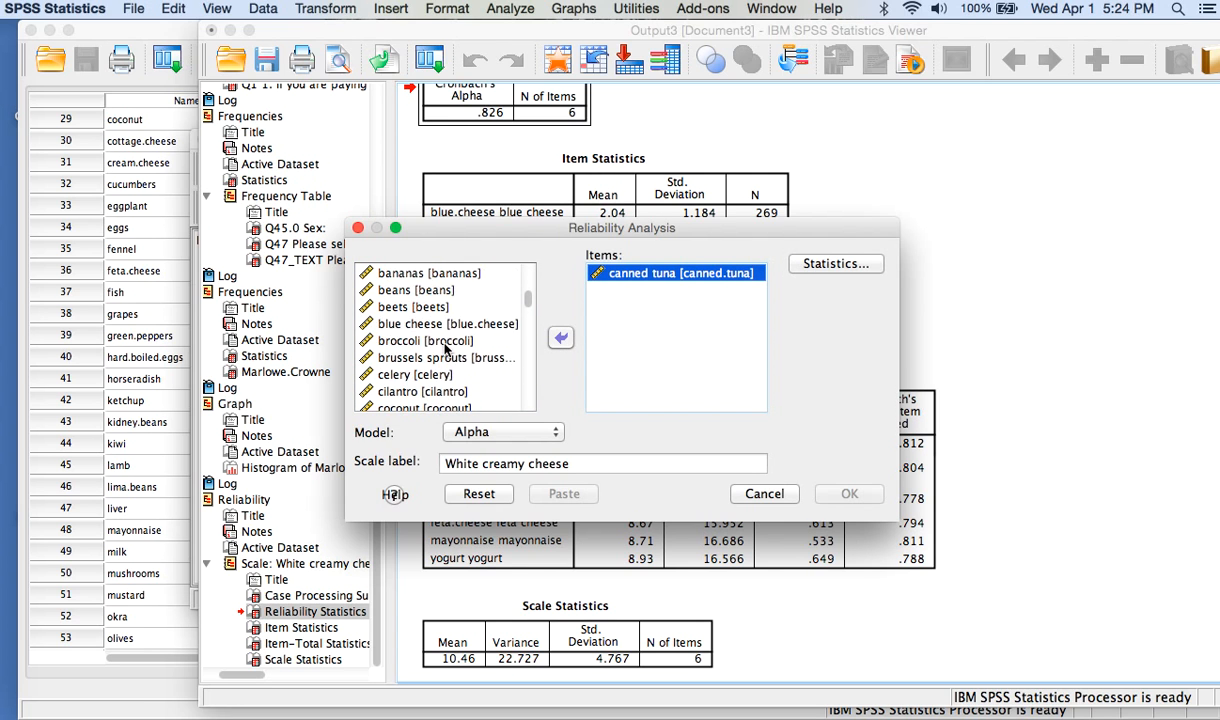
scroll(446, 347, "up", 1)
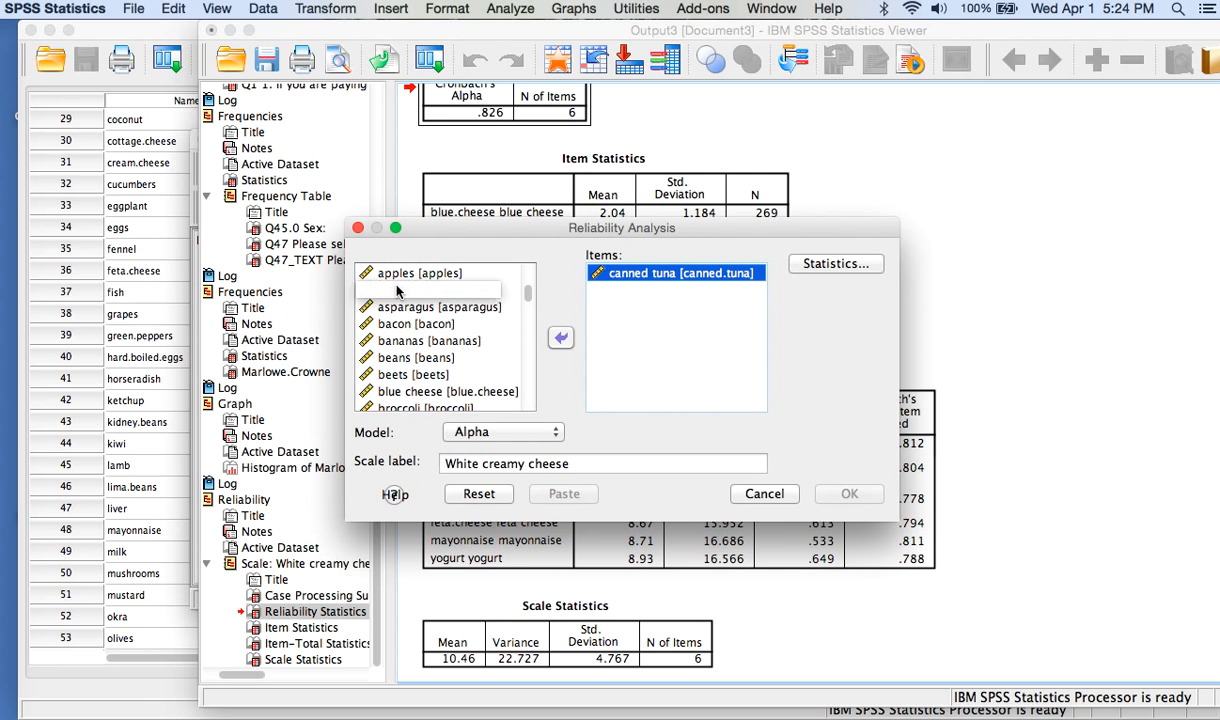
scroll(412, 330, "up", 3)
left_click(400, 307)
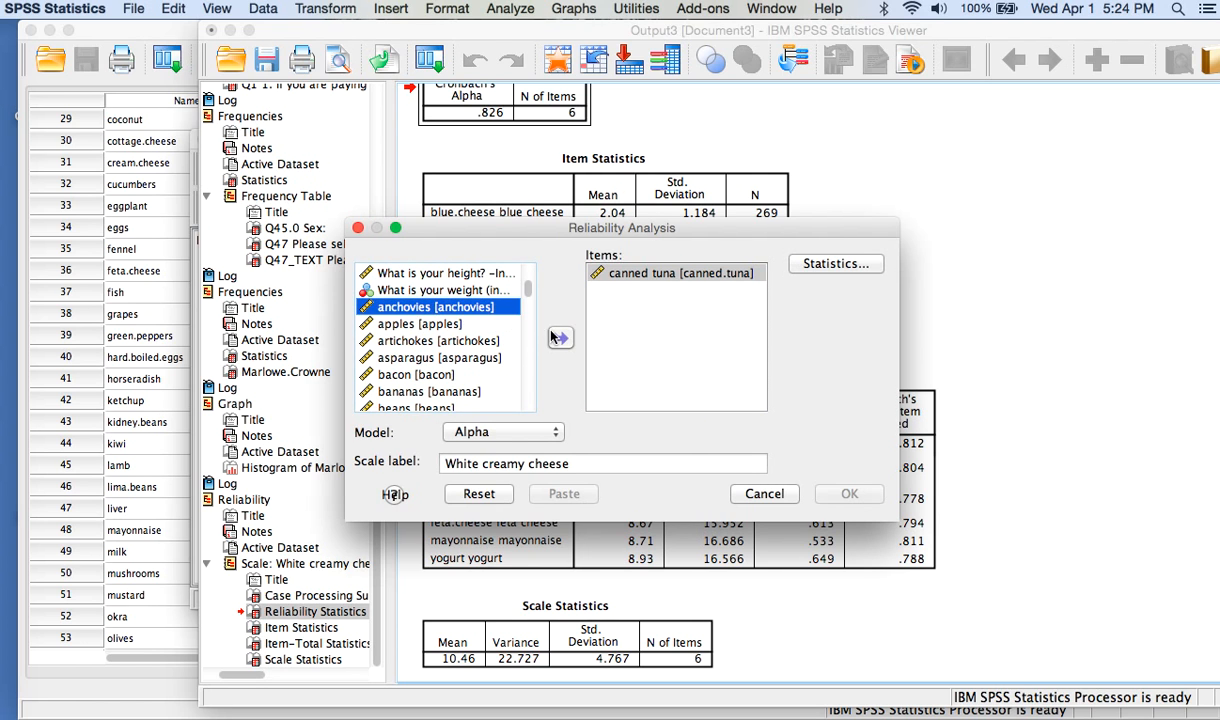
left_click(561, 337)
left_click(660, 273)
left_click(561, 337)
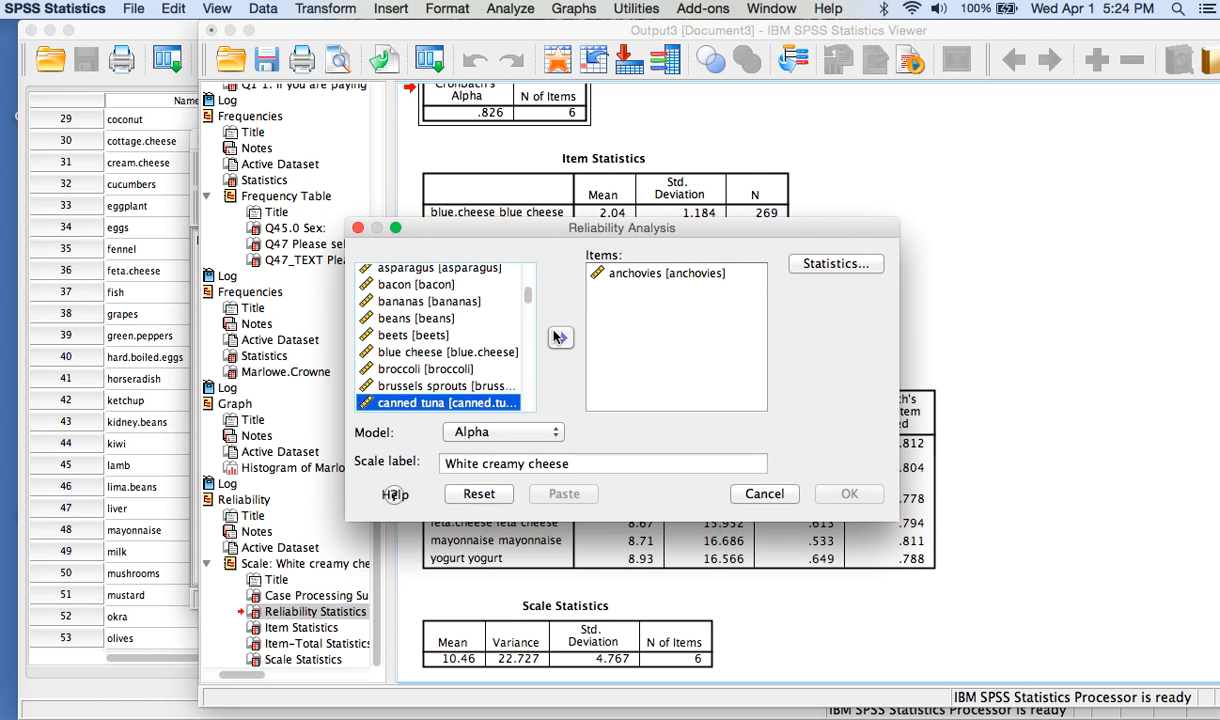
left_click(561, 337)
Step: Add the fish variable to the reliability items after canned tuna
scroll(418, 390, "down", 5)
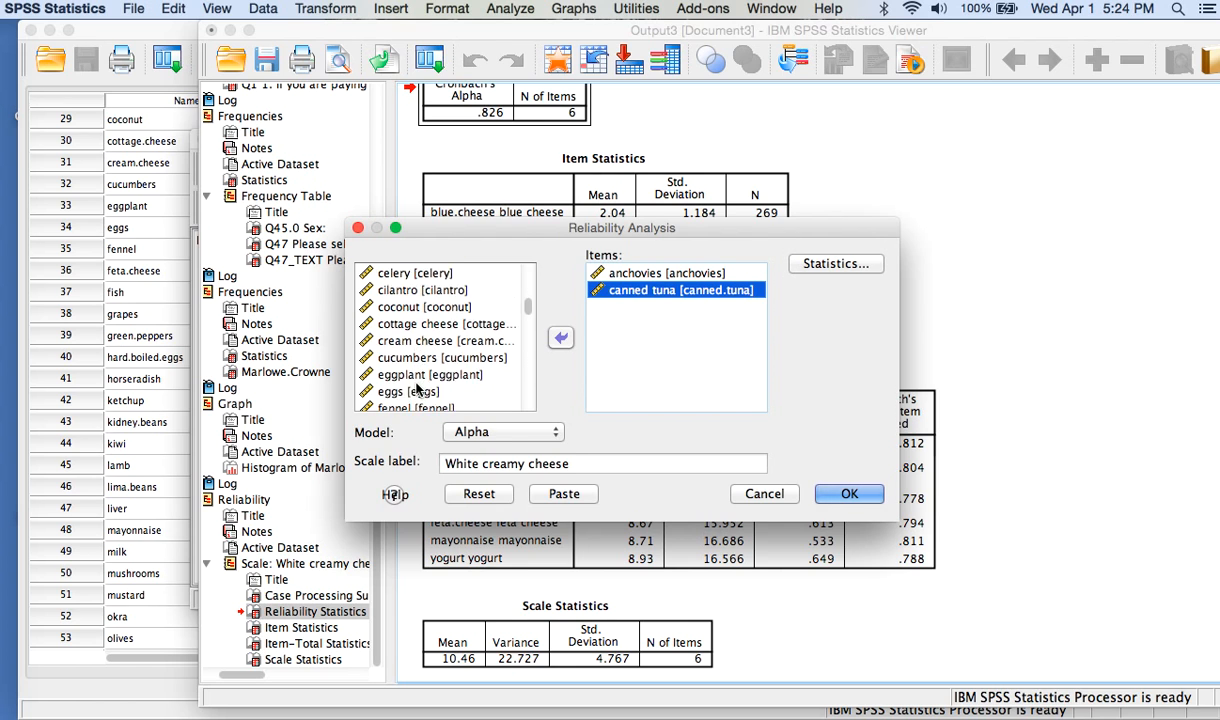
scroll(418, 390, "down", 2)
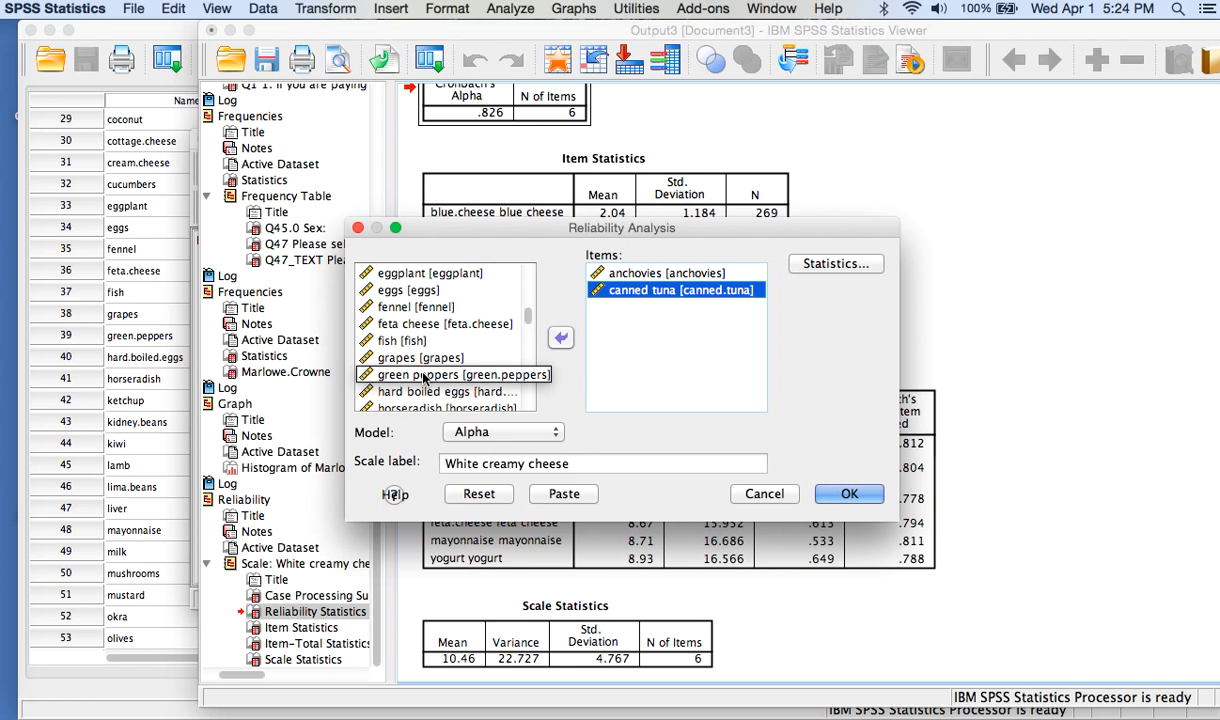
left_click(402, 341)
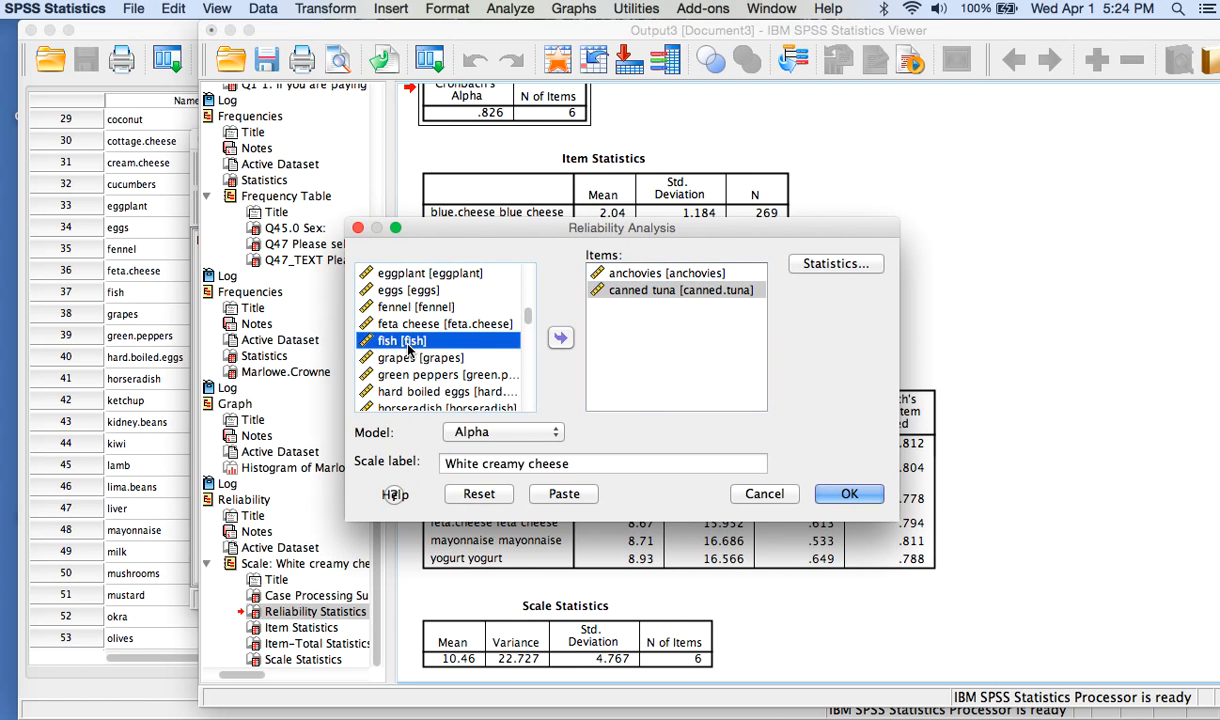
left_click(560, 338)
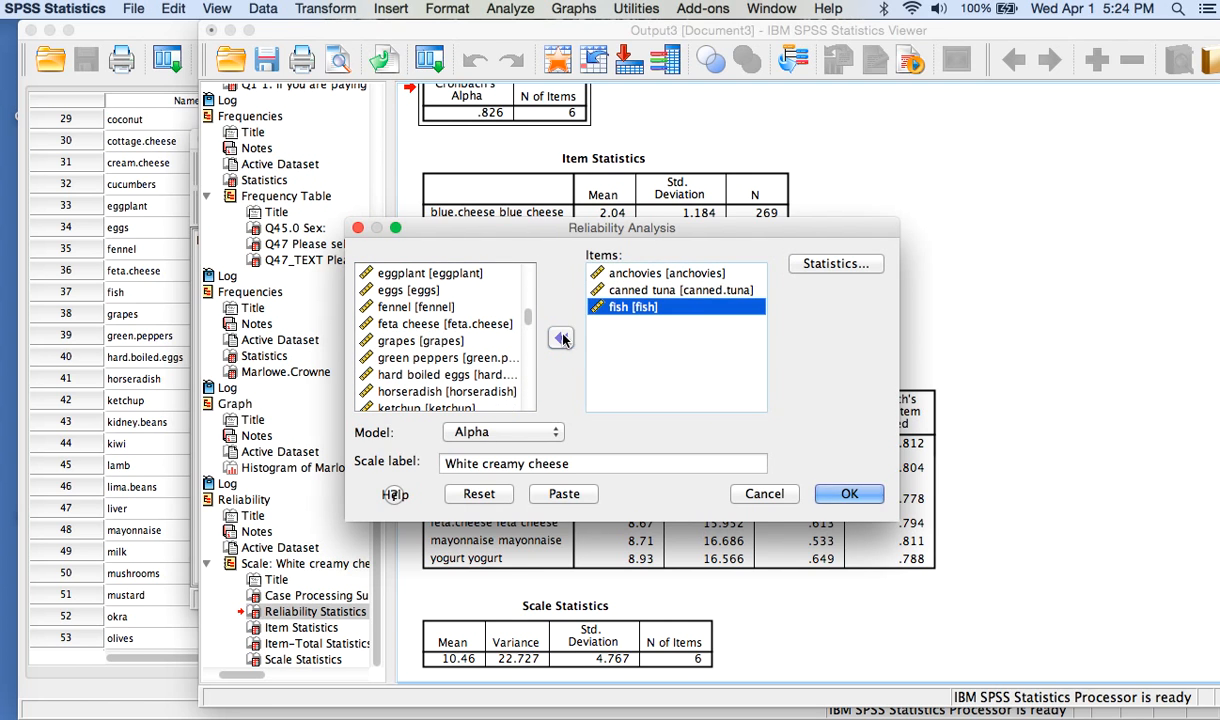
Step: Add the oysters/clams/mussels variable to the reliability items
scroll(440, 366, "down", 3)
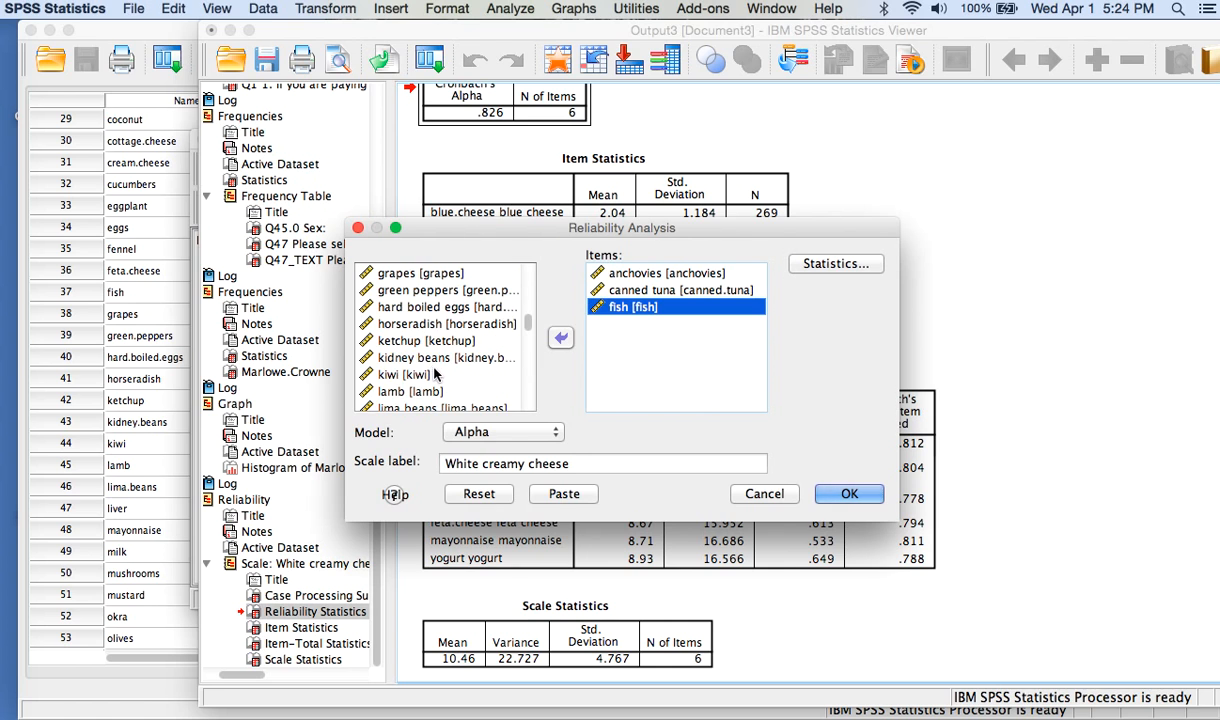
scroll(428, 366, "down", 2)
scroll(430, 372, "down", 4)
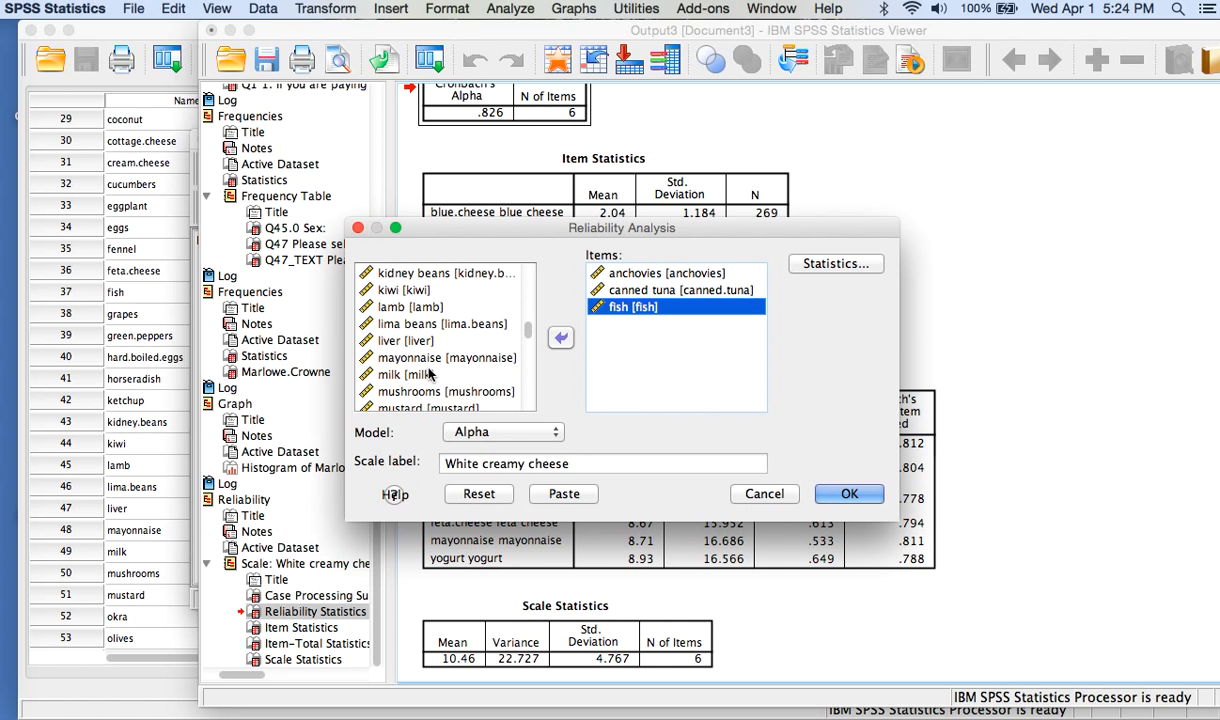
scroll(437, 376, "down", 3)
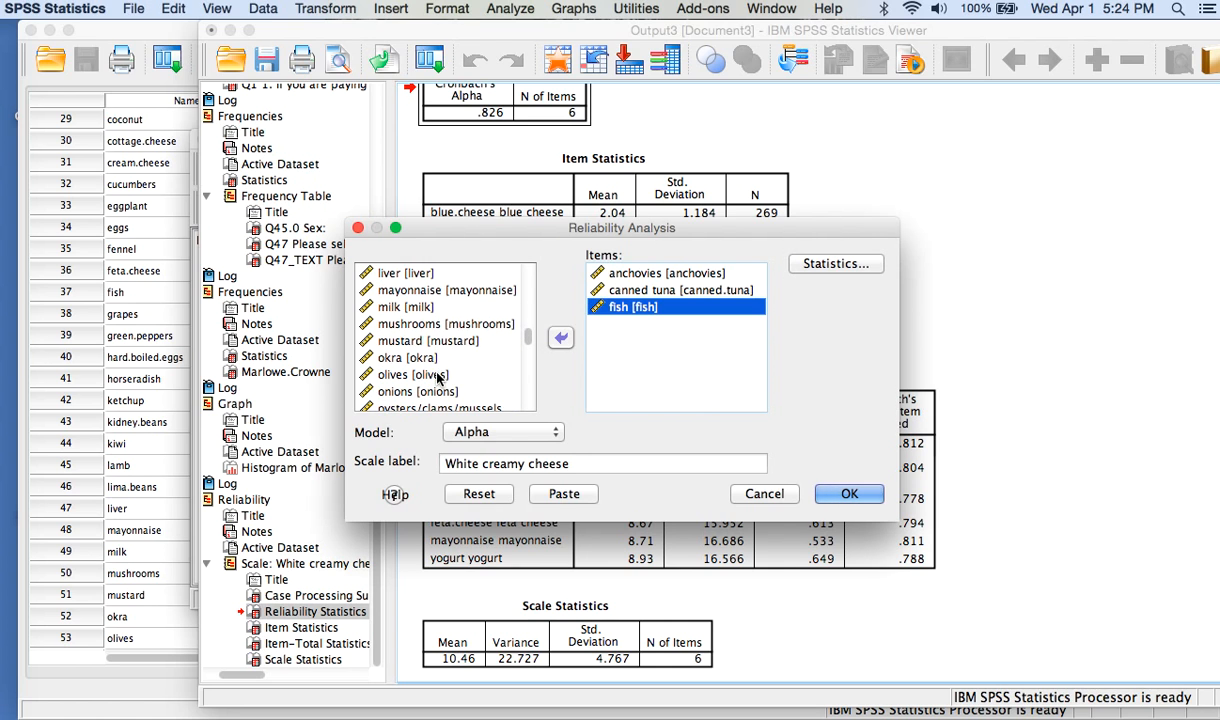
scroll(445, 360, "down", 3)
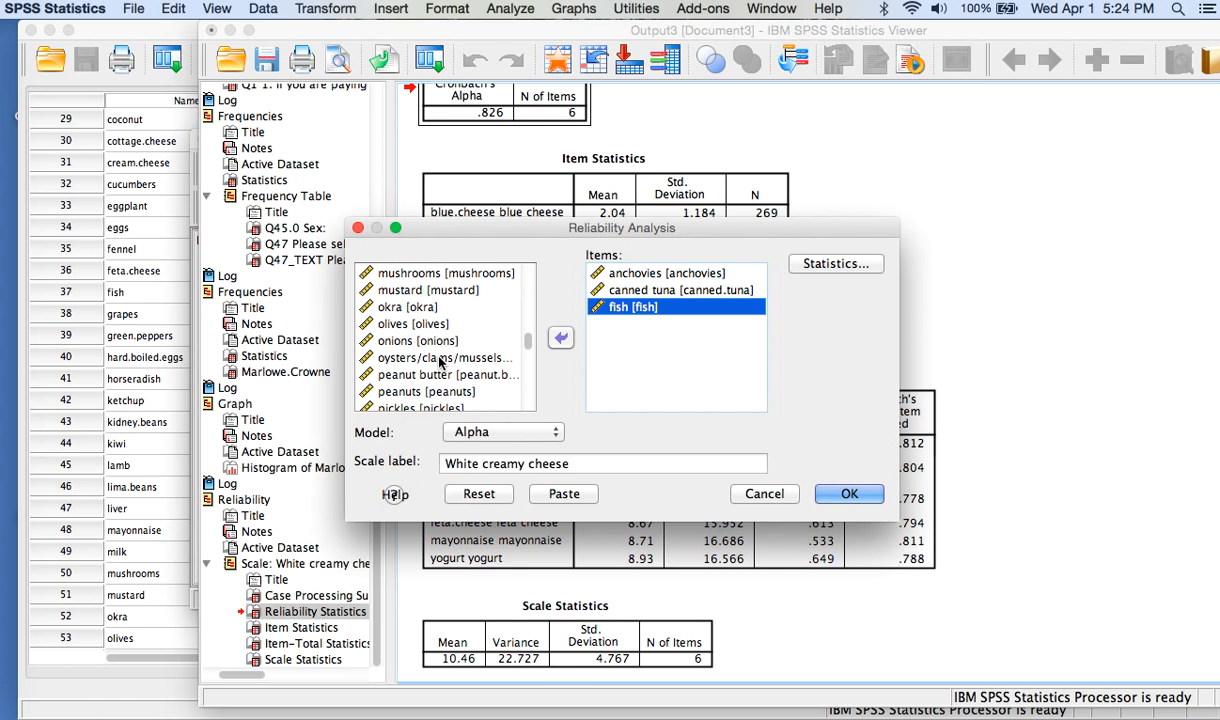
left_click(438, 360)
double_click(435, 359)
Step: Add the seafood, shellfish and shrimp variables together to the reliability items and check the remaining foods for further candidates
scroll(430, 360, "down", 4)
scroll(441, 375, "down", 3)
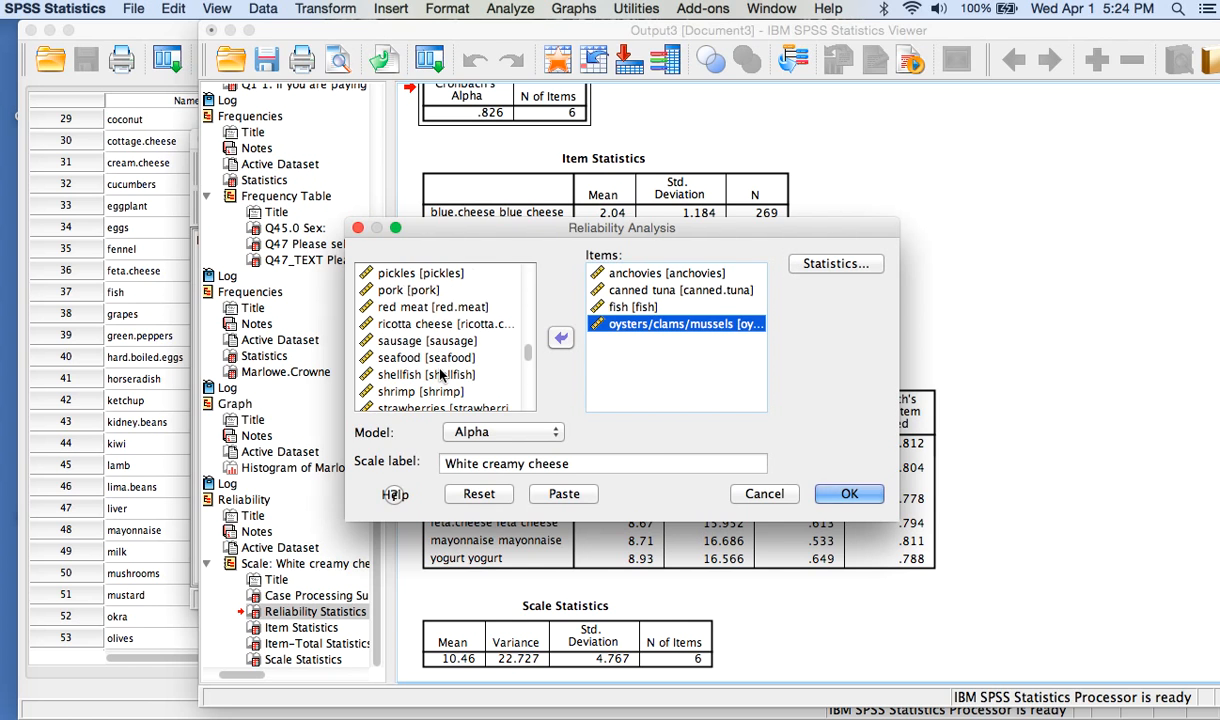
left_click(398, 358)
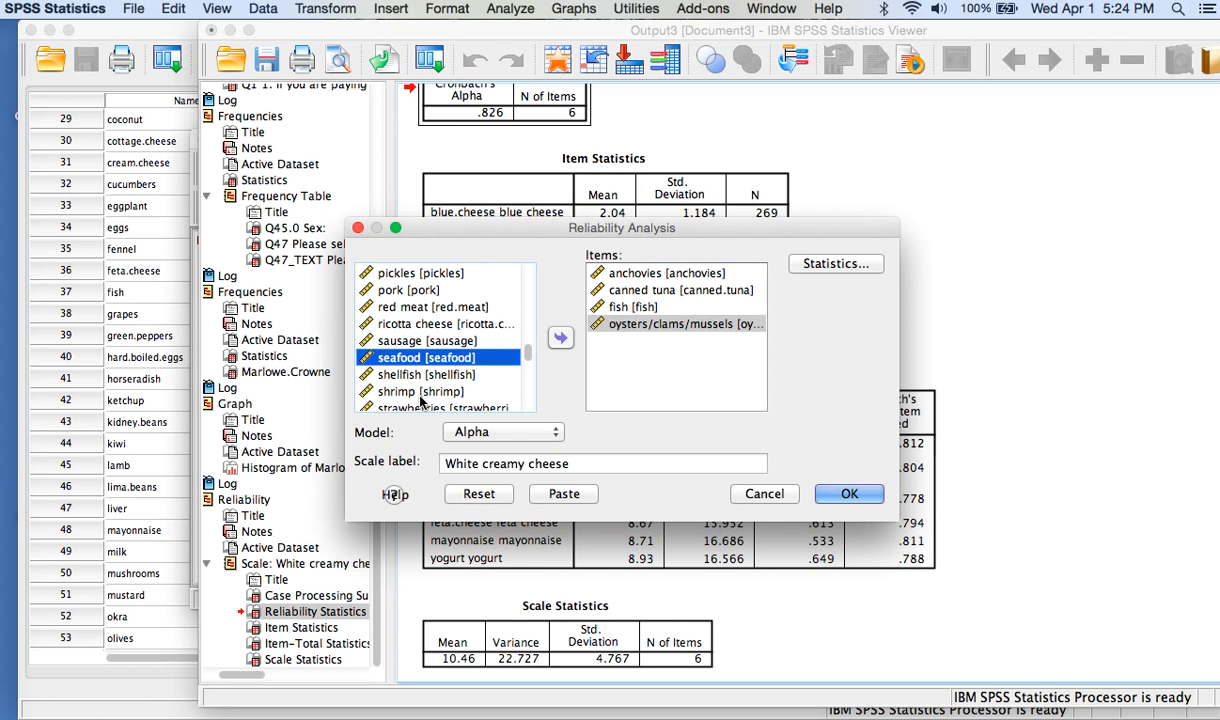
left_click(402, 389, "shift")
left_click(561, 340)
scroll(410, 343, "down", 5)
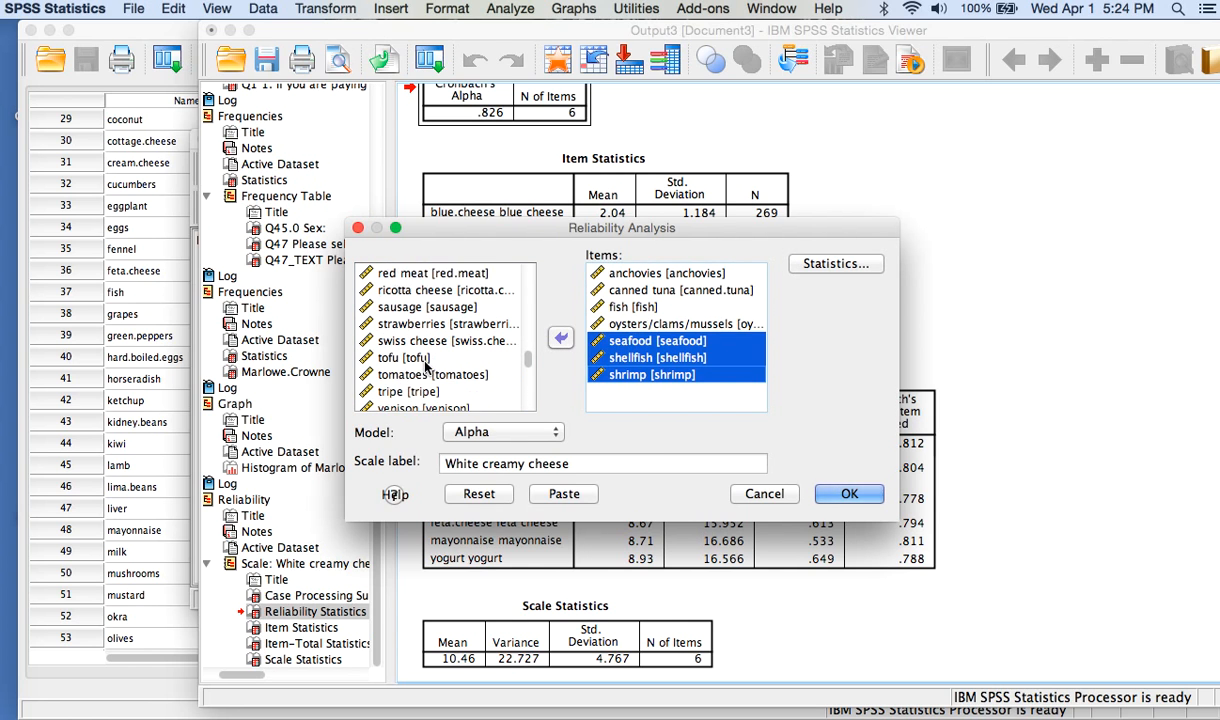
scroll(427, 343, "down", 1)
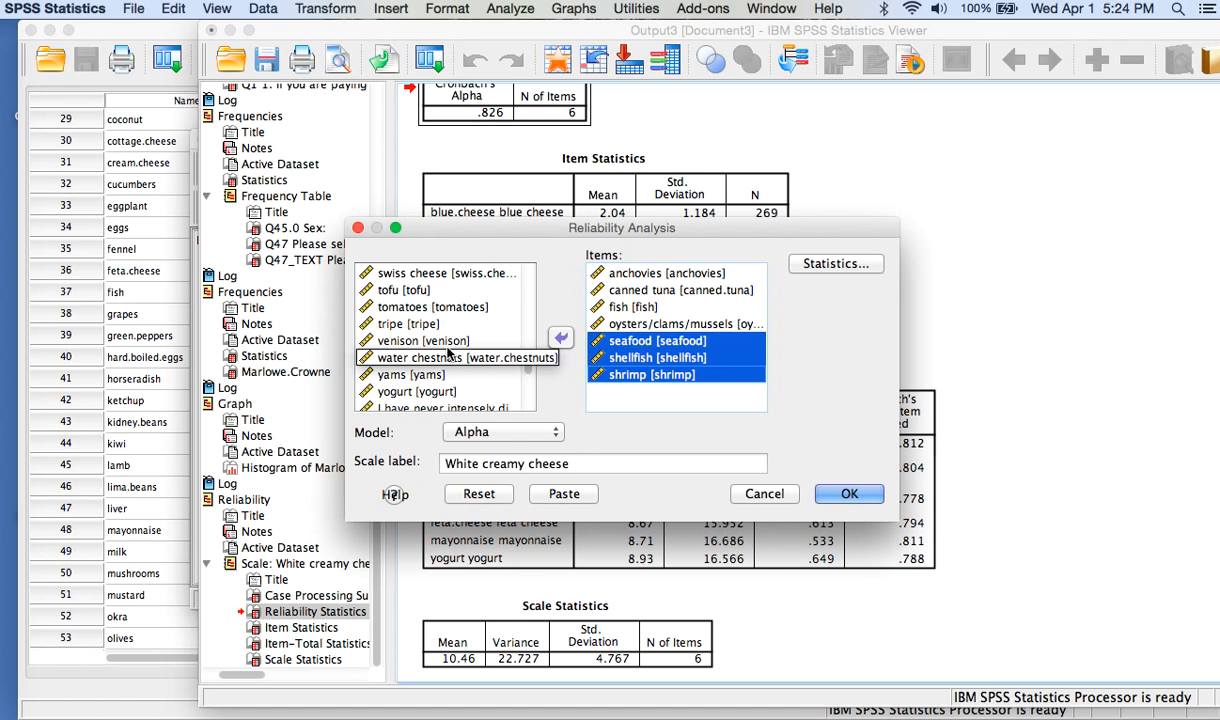
scroll(430, 358, "down", 2)
scroll(410, 360, "up", 4)
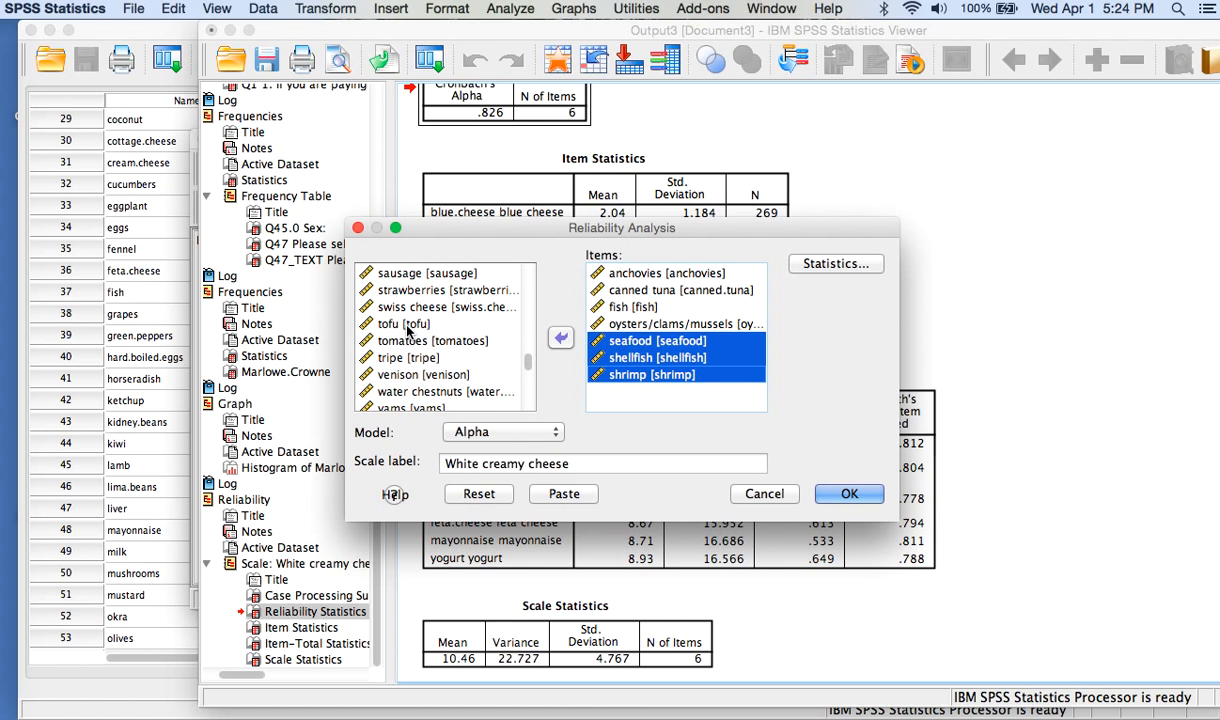
Step: Set the scale label of the reliability analysis to "Seafood"
scroll(399, 370, "down", 3)
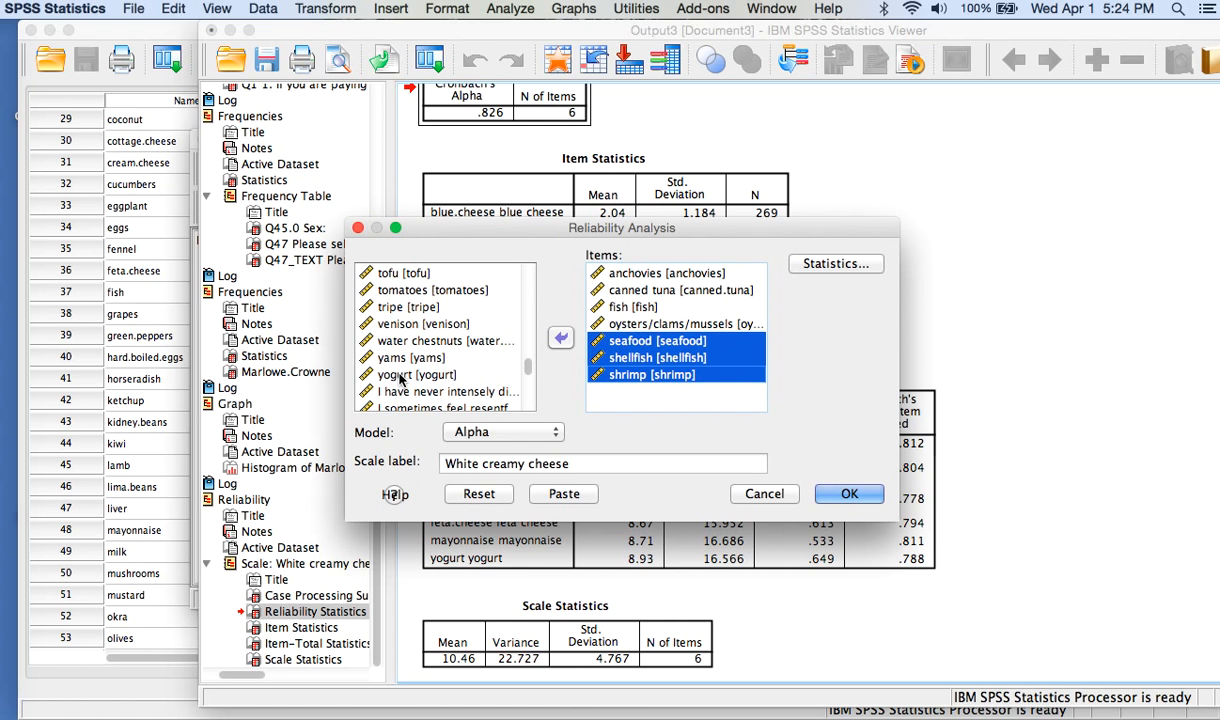
scroll(399, 377, "up", 8)
scroll(393, 364, "up", 10)
scroll(393, 360, "up", 3)
left_click_drag(569, 464, 430, 455)
type("Seafood")
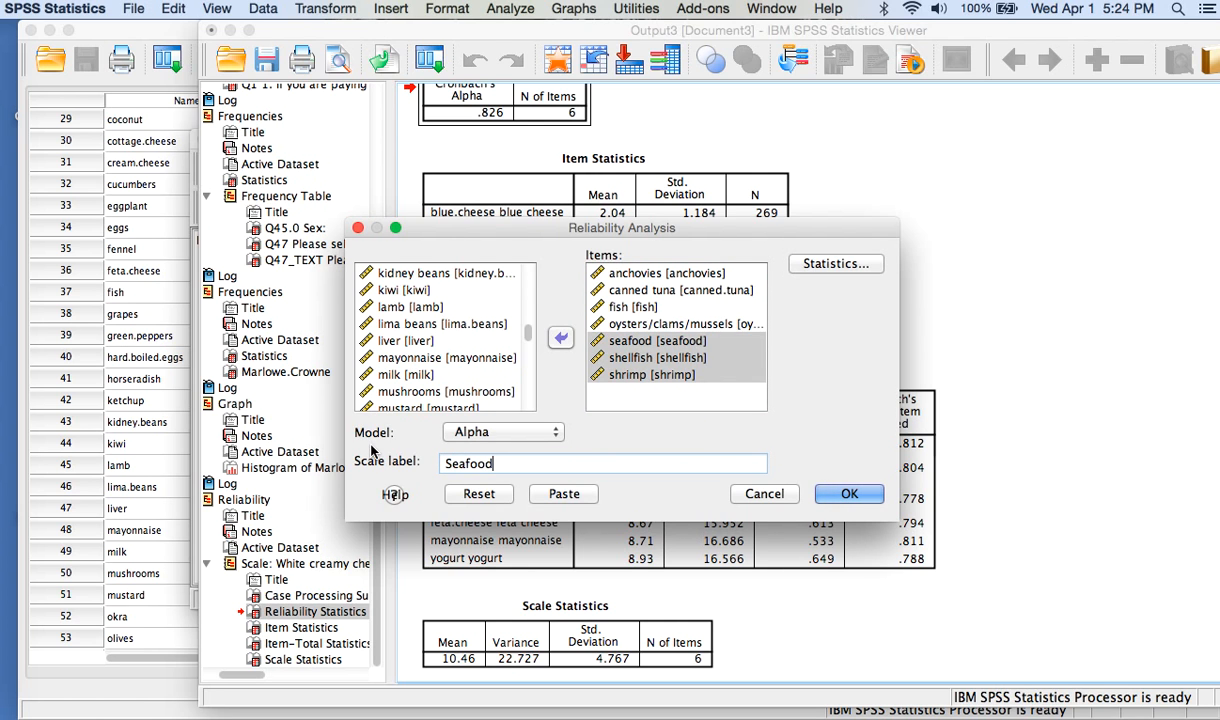
Step: Keep the item, scale and scale-if-item-deleted descriptives and run the Alpha reliability analysis on the Seafood items
left_click(805, 263)
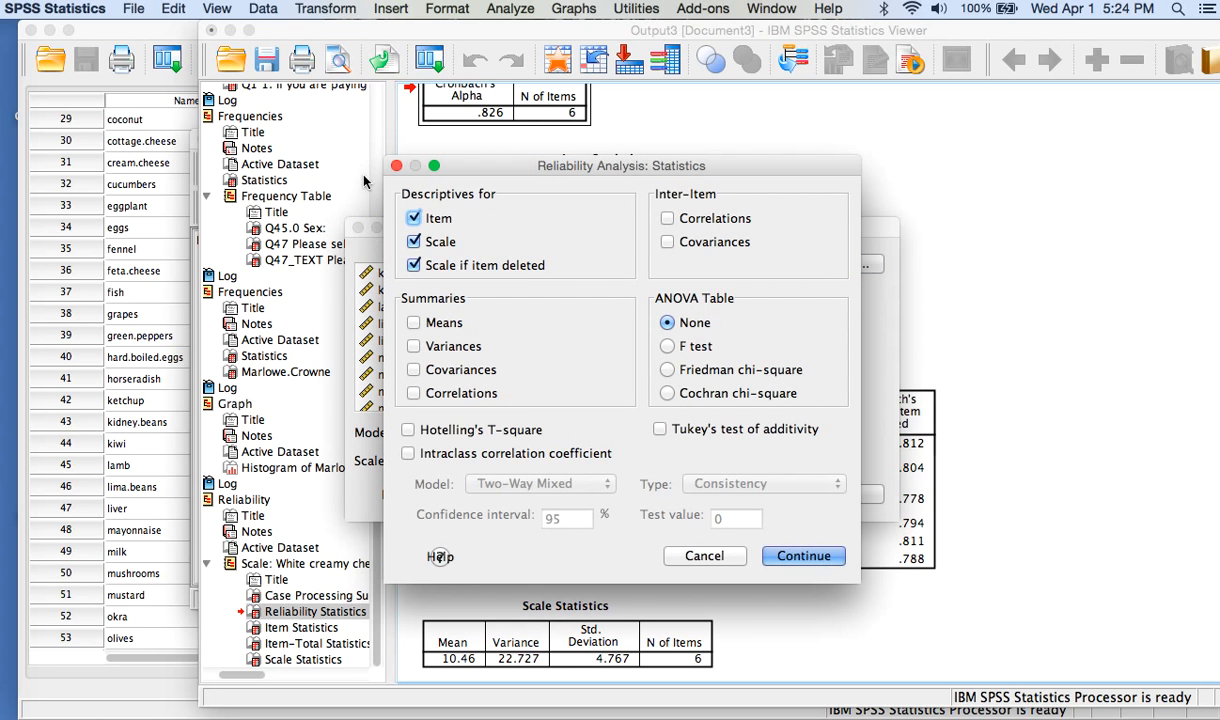
left_click(803, 555)
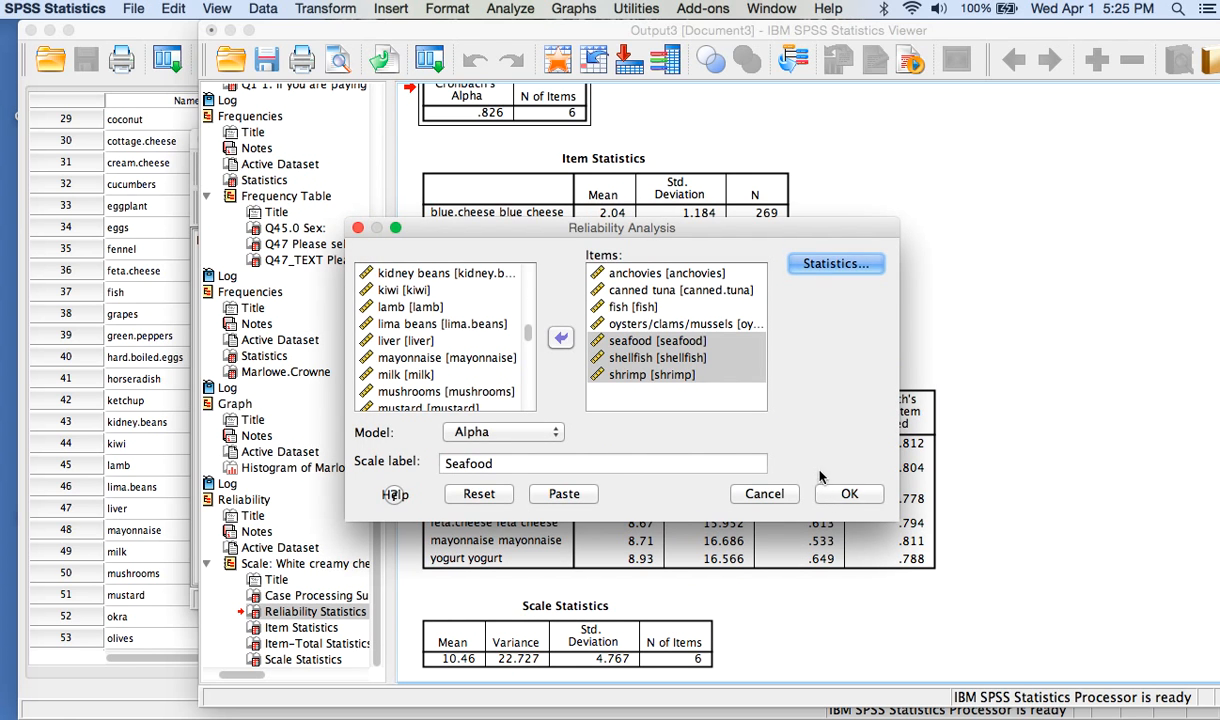
left_click(849, 493)
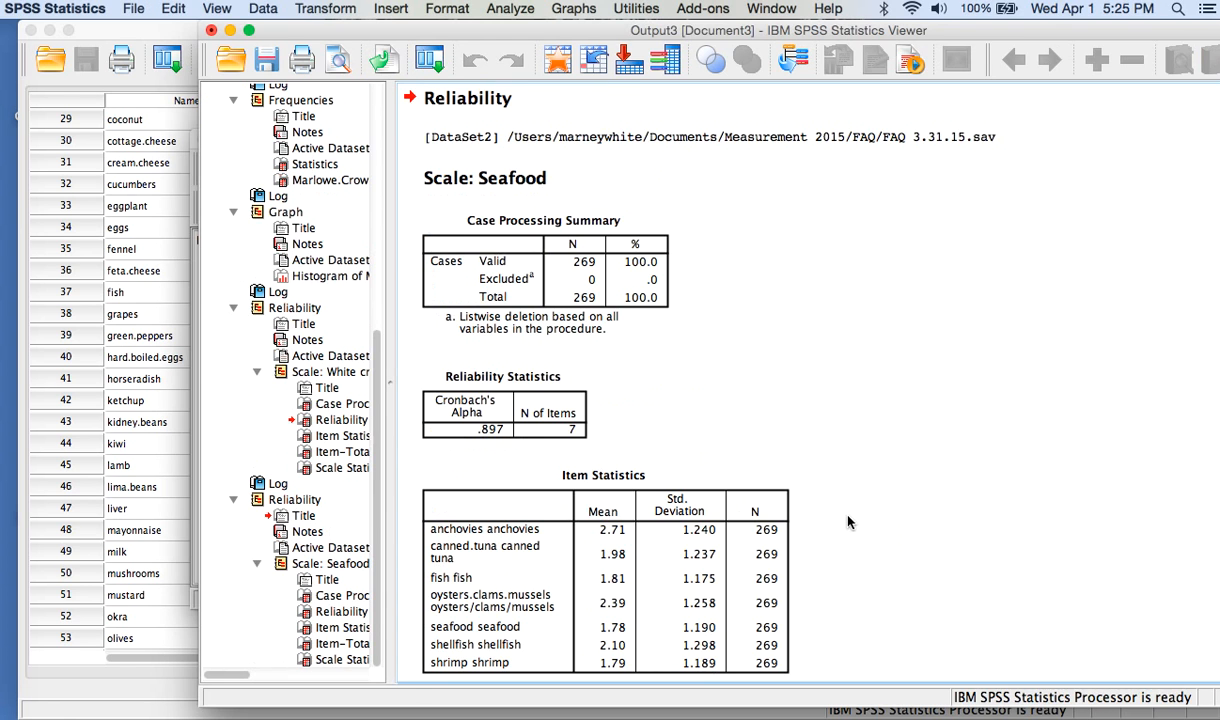
Step: Examine the Seafood scale's Cronbach's alpha, item statistics, item-total correlations and alpha-if-item-deleted values, especially for anchovies
left_click(775, 510)
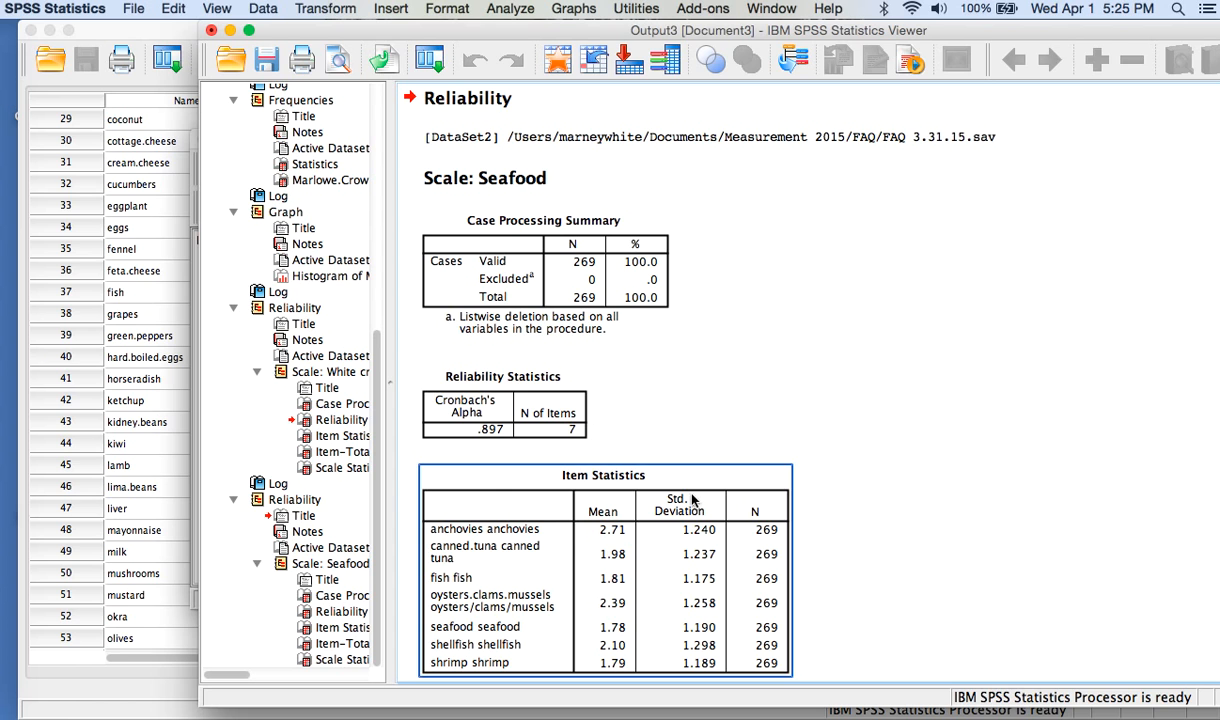
left_click(584, 431)
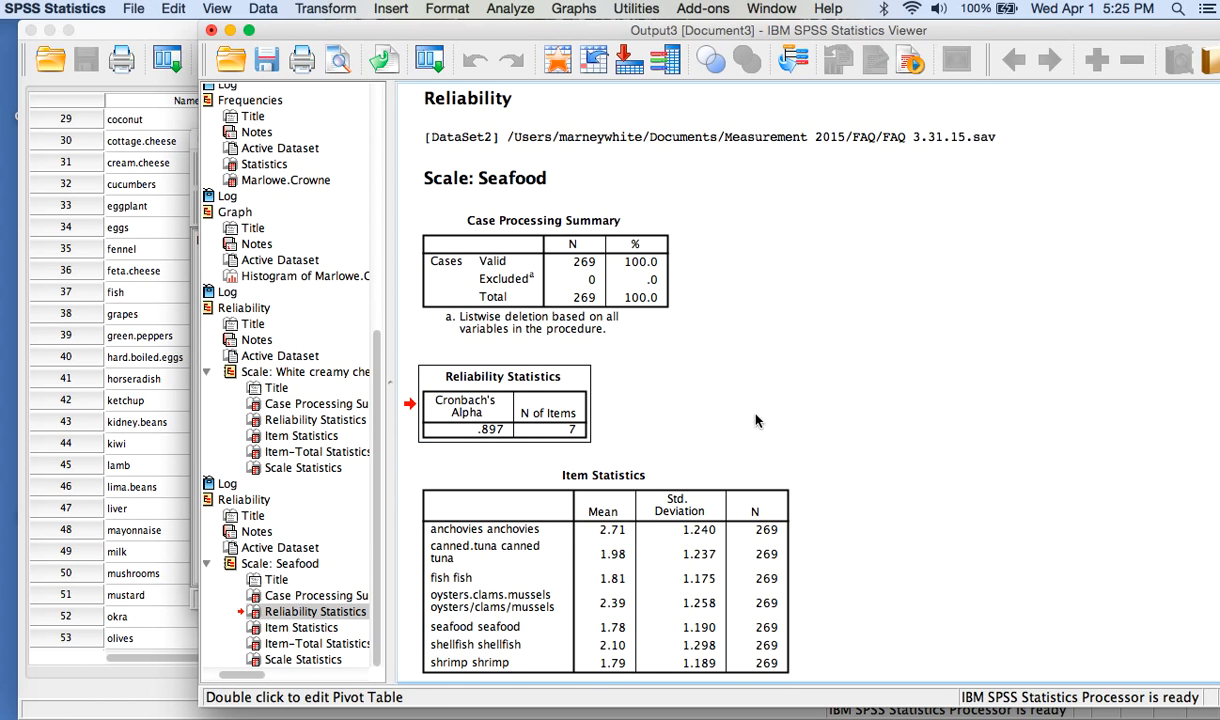
scroll(774, 421, "down", 5)
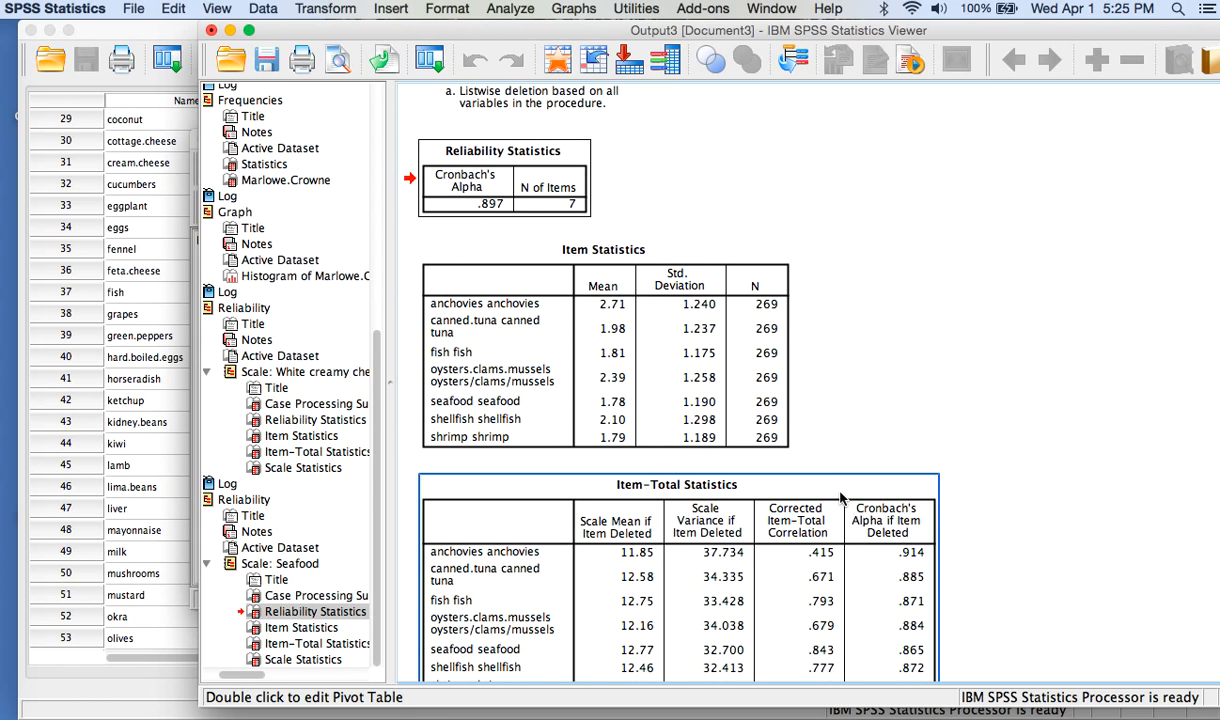
scroll(900, 515, "down", 1)
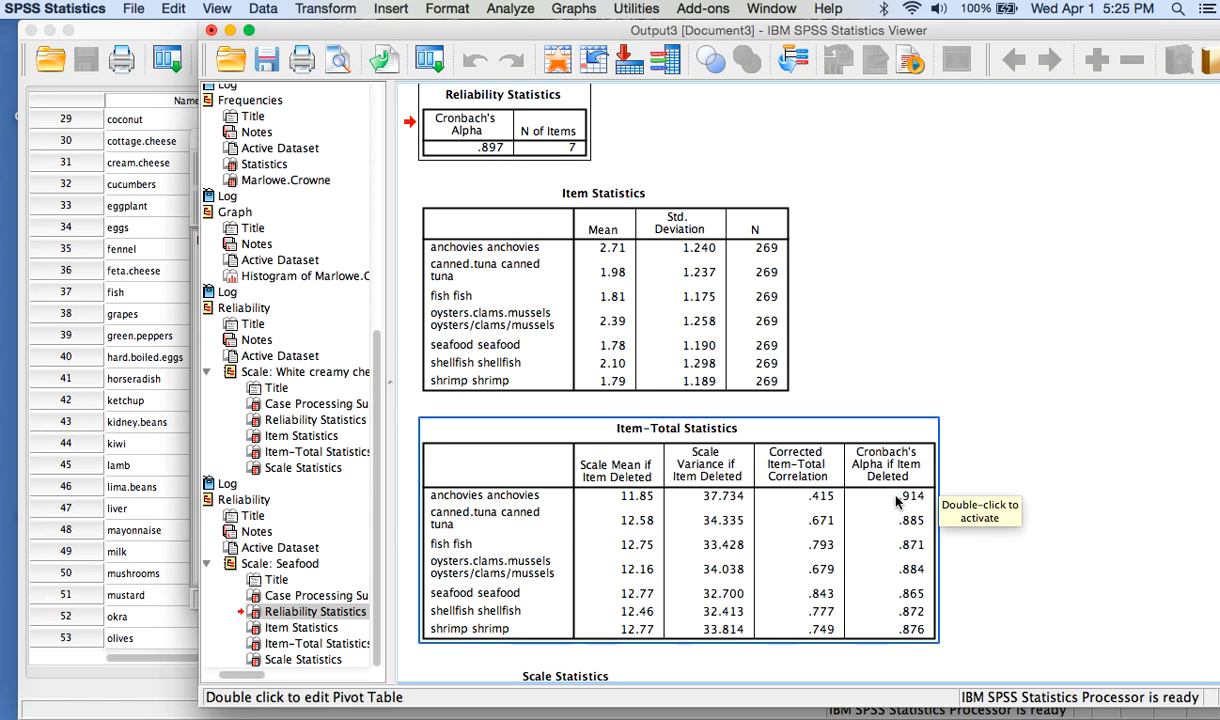
left_click(466, 147)
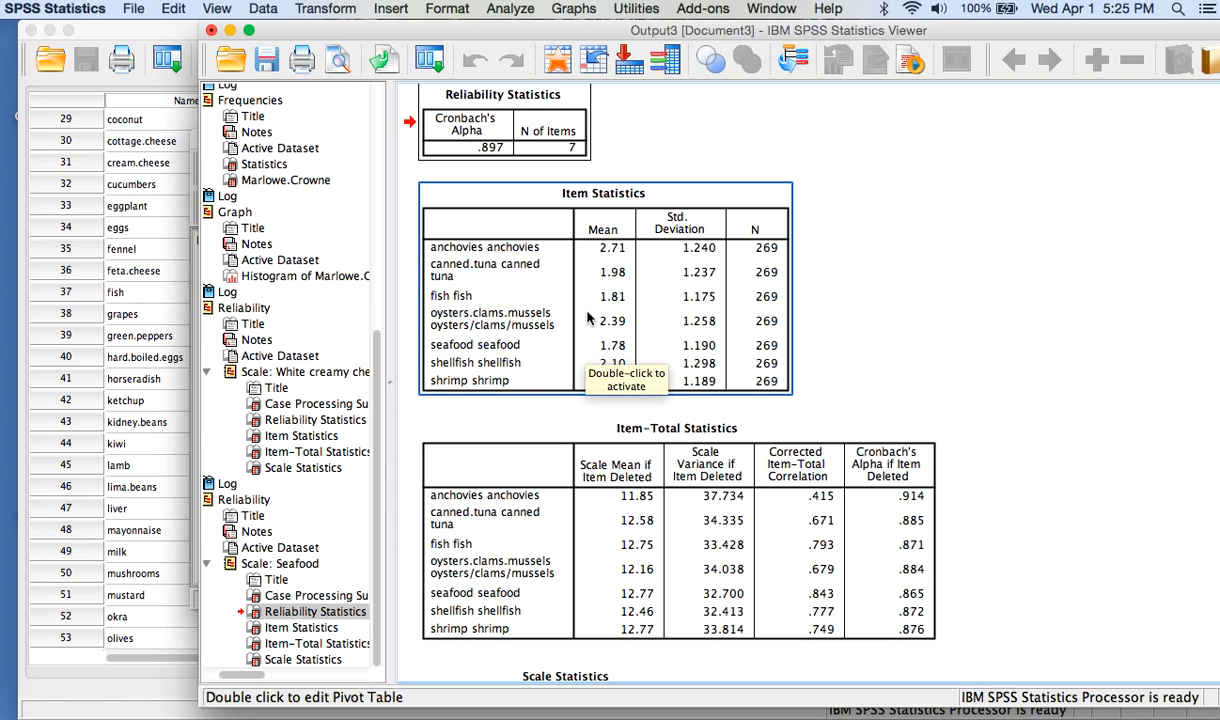
scroll(870, 365, "down", 2)
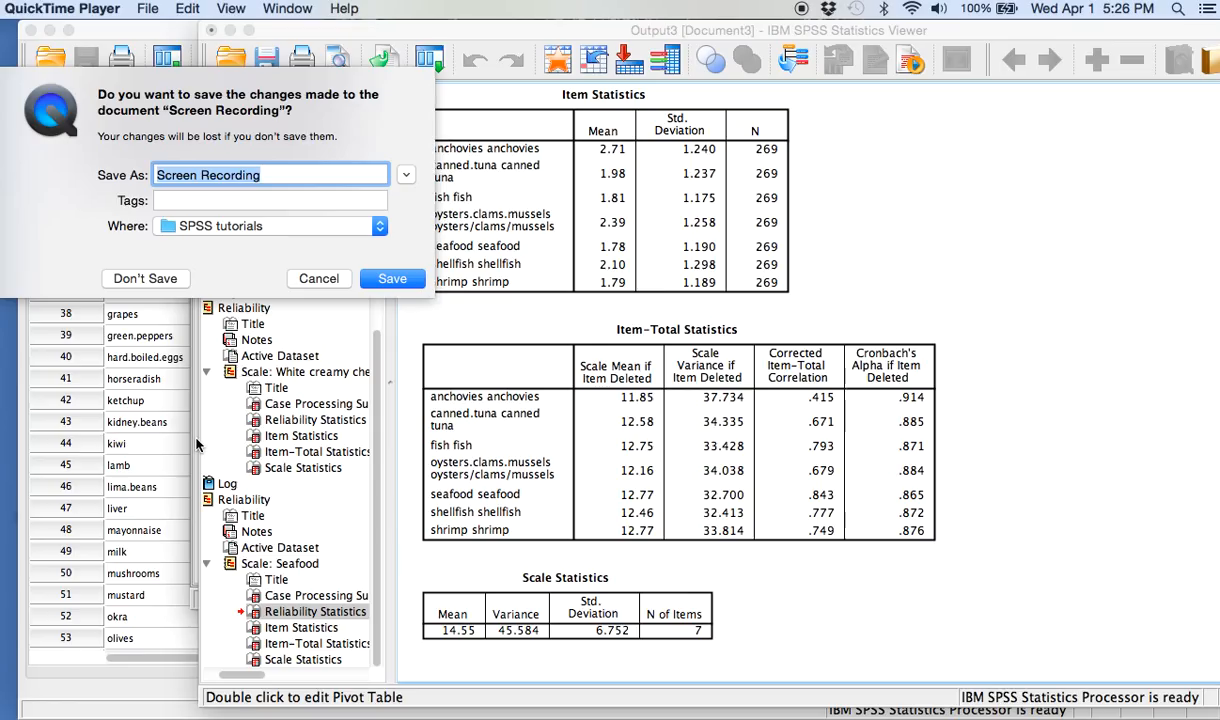
type("SPSS reliabilities")
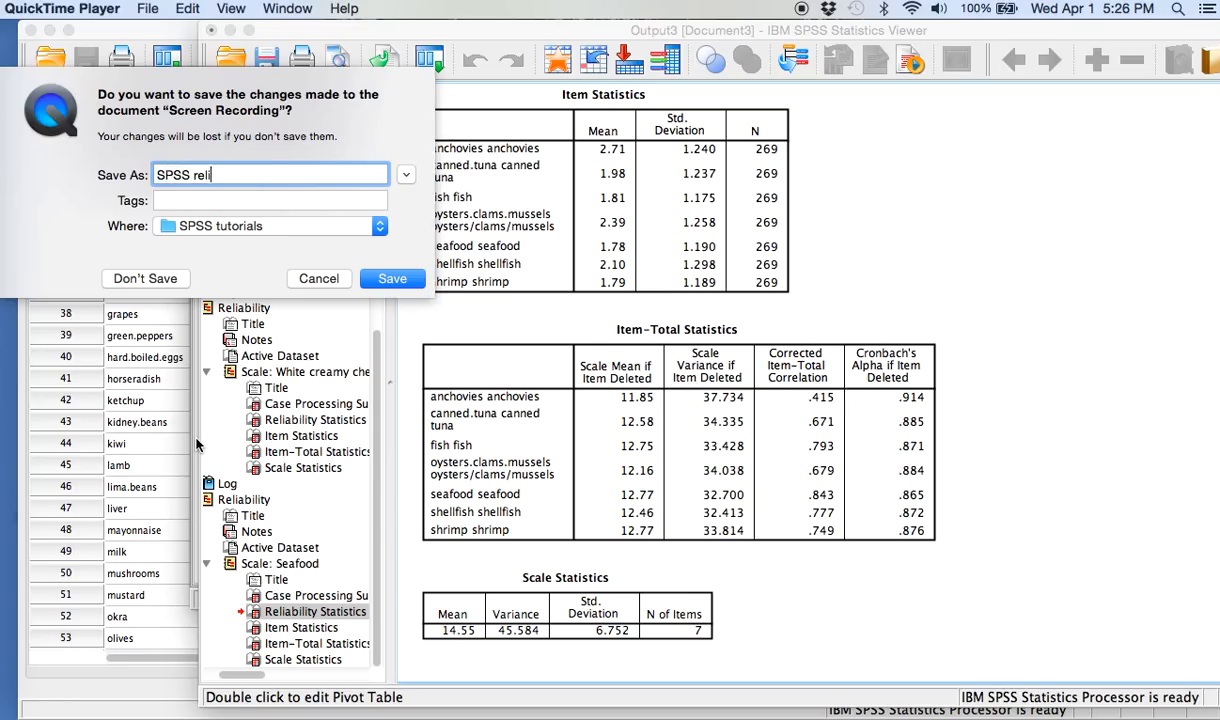